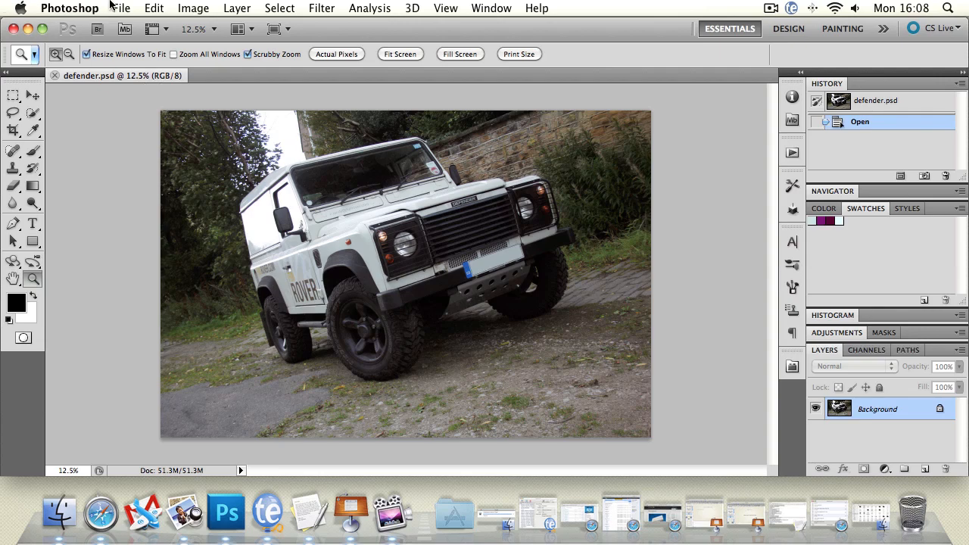
left_click(119, 8)
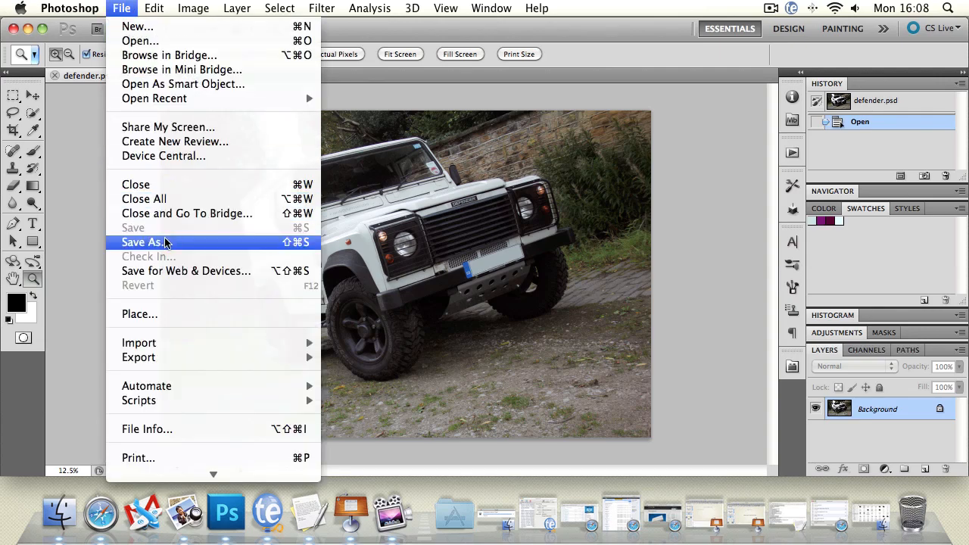
left_click(476, 218)
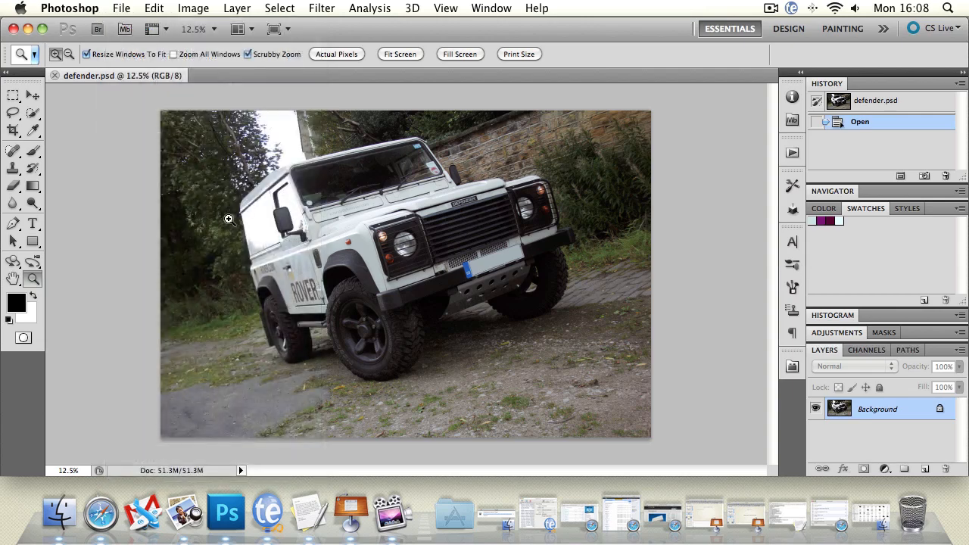
left_click(127, 7)
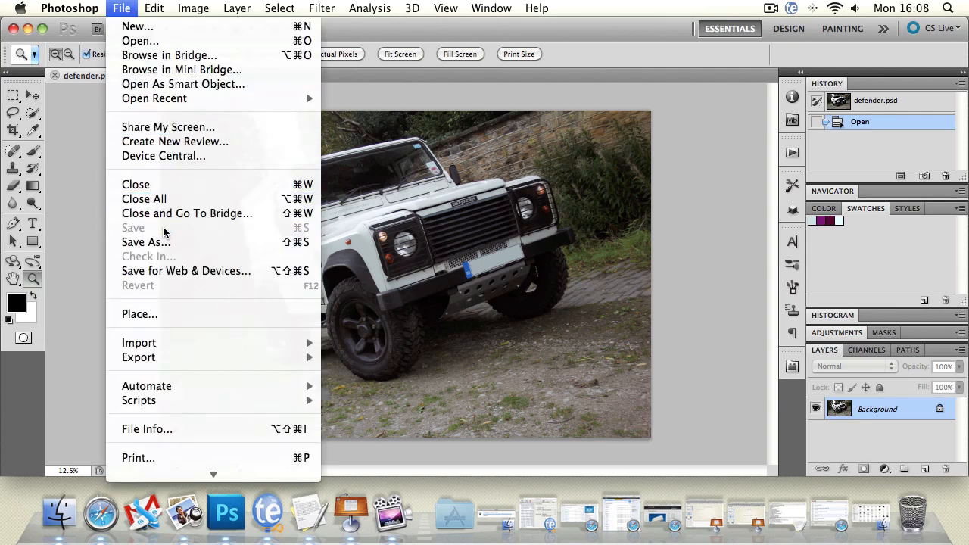
left_click(428, 233)
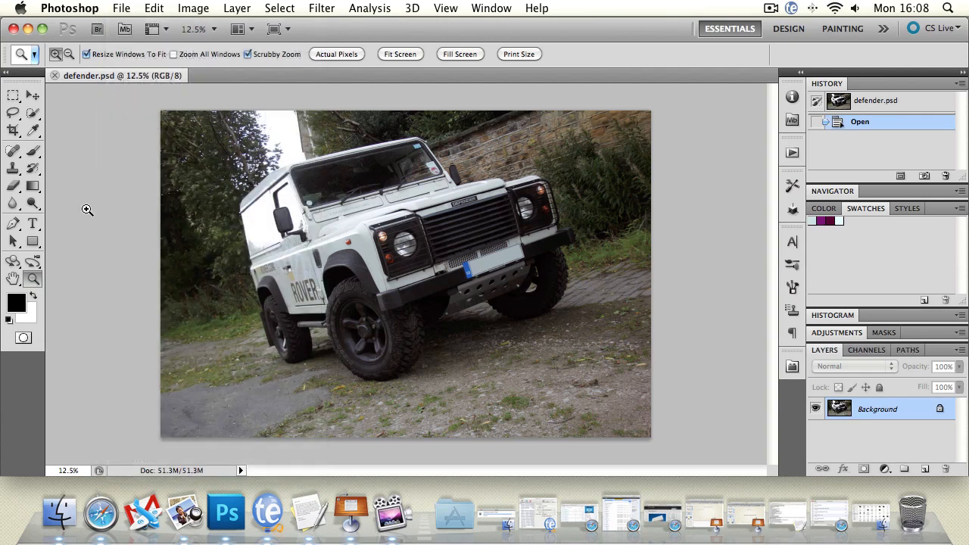
Step: Paint a black brush stroke diagonally across the vehicle's windscreen and bonnet, check the save commands, and undo the stroke
left_click(33, 152)
left_click_drag(462, 269, 309, 162)
left_click(127, 7)
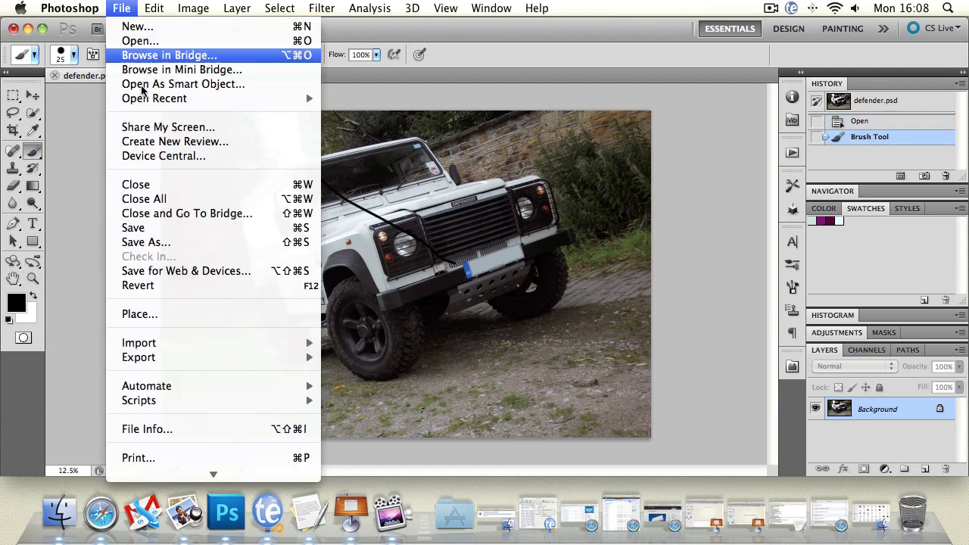
left_click(633, 188)
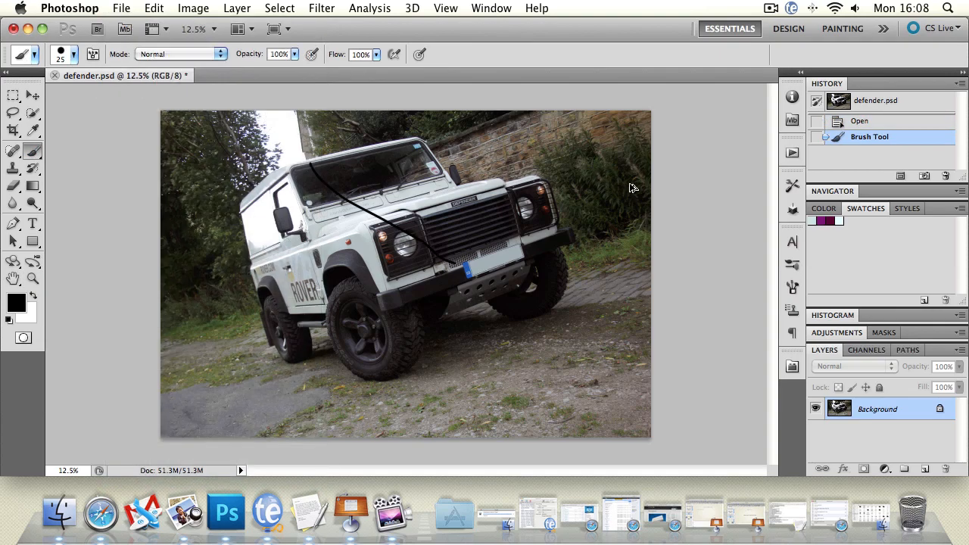
key("super+z")
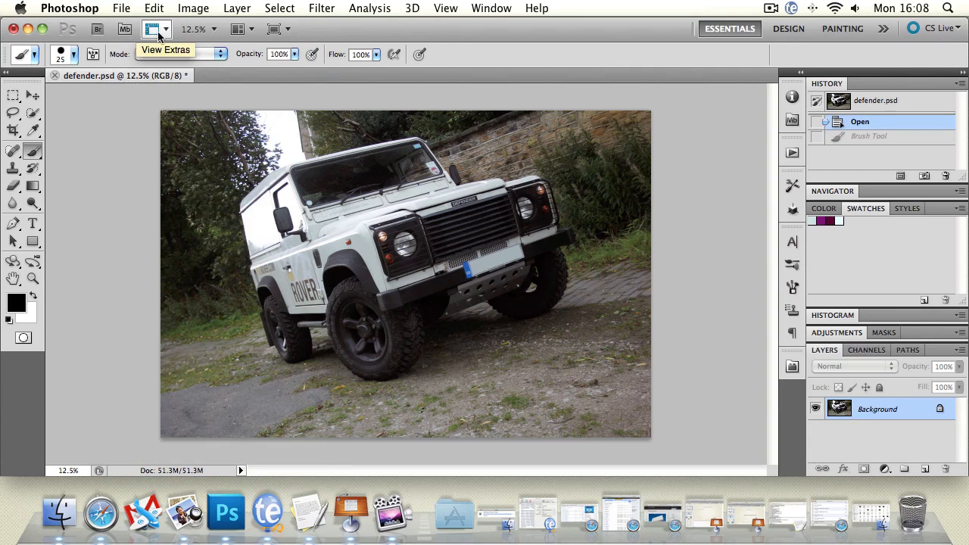
Step: Open the Save As dialog for defender.psd, look through the available file formats, and cancel
left_click(120, 8)
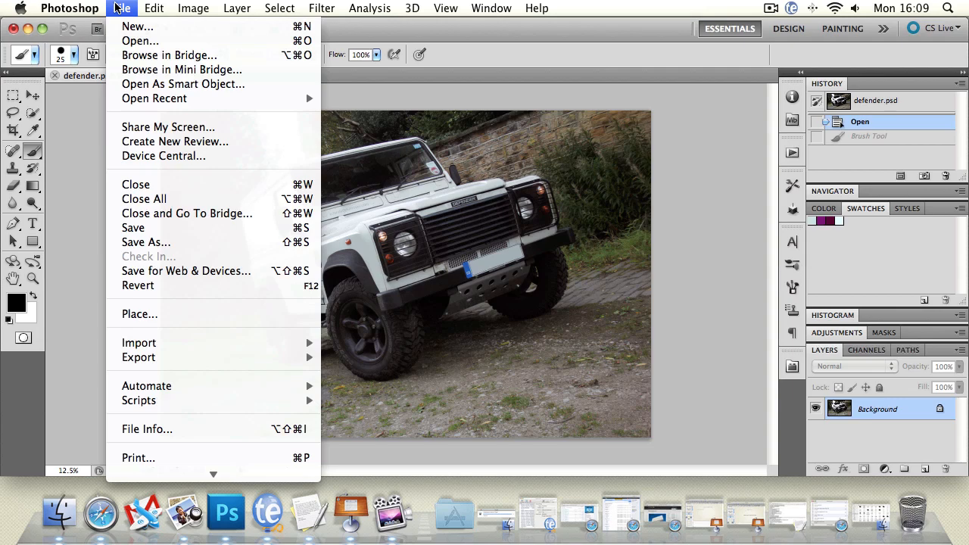
left_click(477, 102)
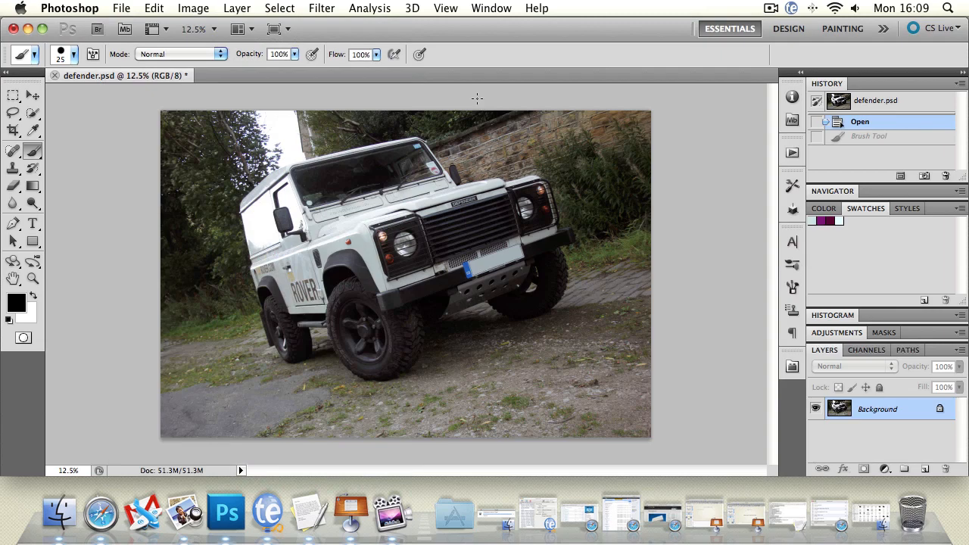
left_click(121, 7)
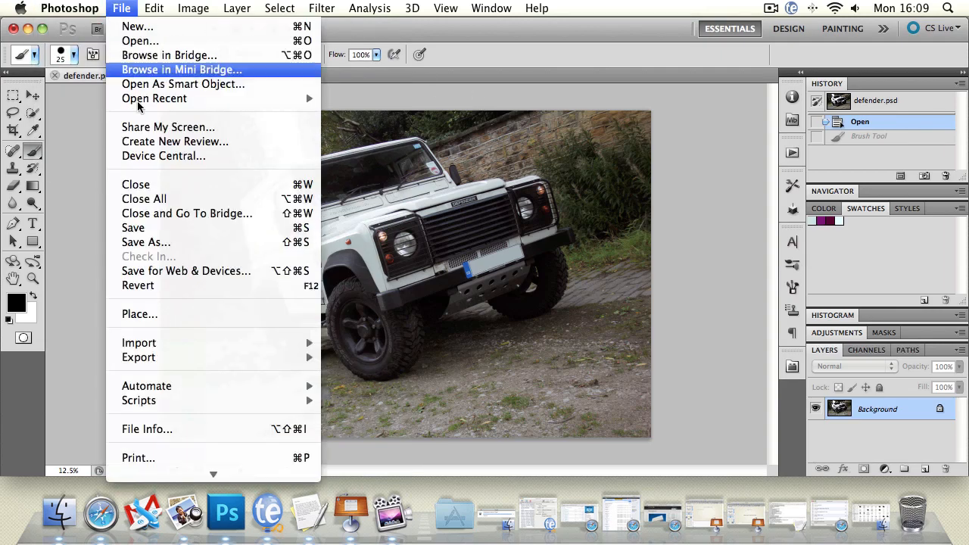
left_click(156, 242)
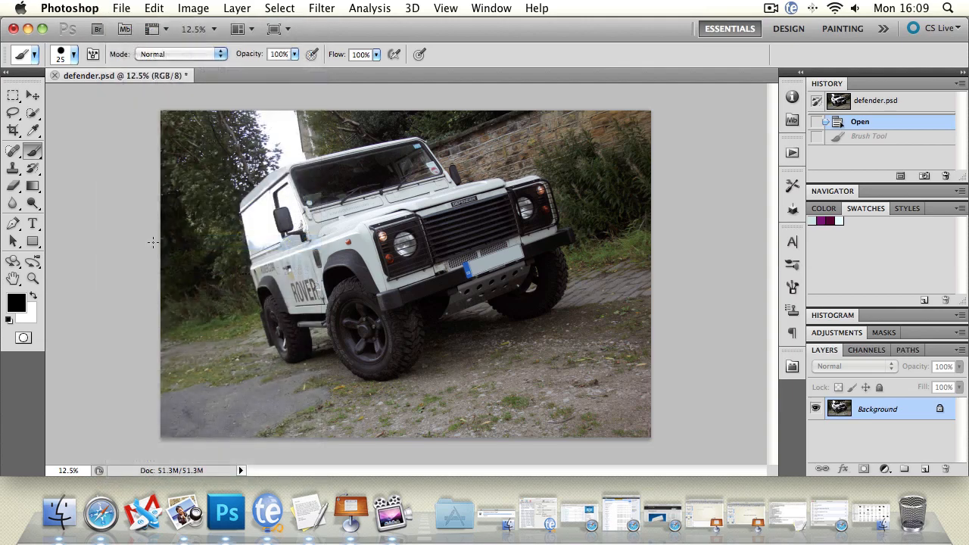
left_click_drag(375, 28, 208, 28)
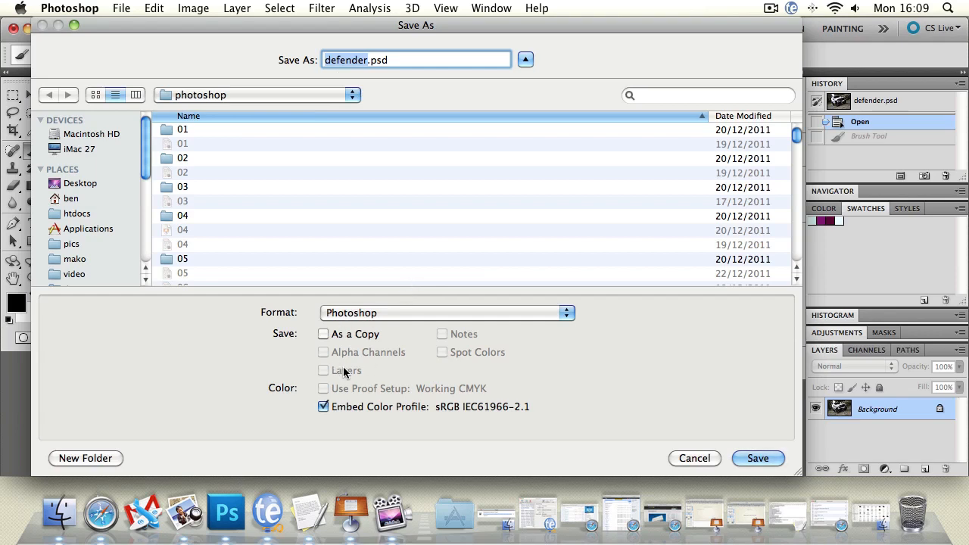
left_click(362, 314)
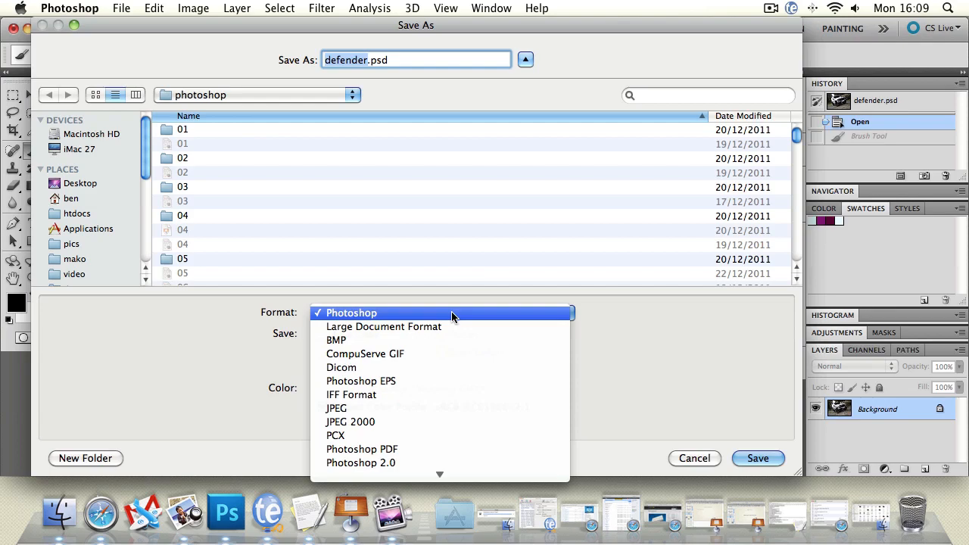
left_click(712, 462)
left_click(712, 460)
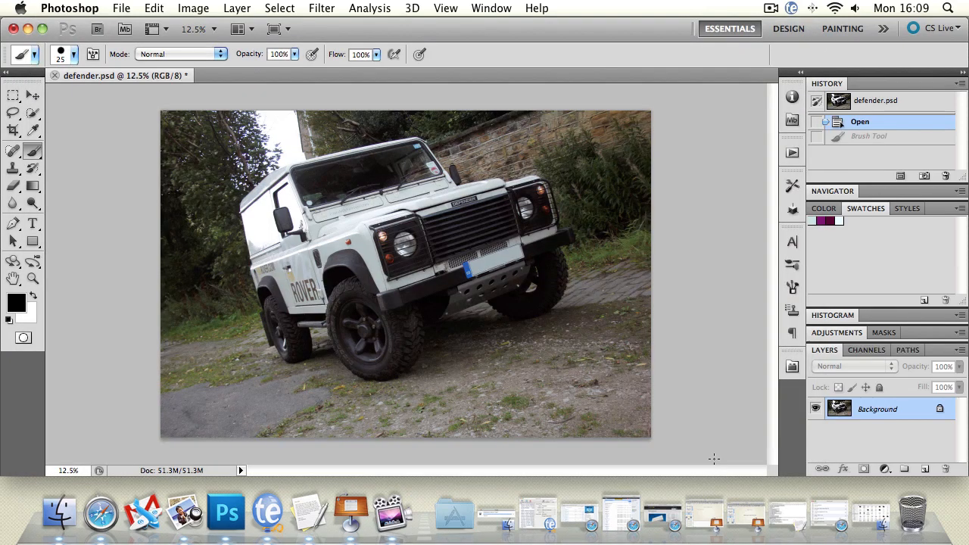
Step: Start saving the image under Large Document Format as defender.psb, switching the As a Copy option on and back off
left_click(125, 8)
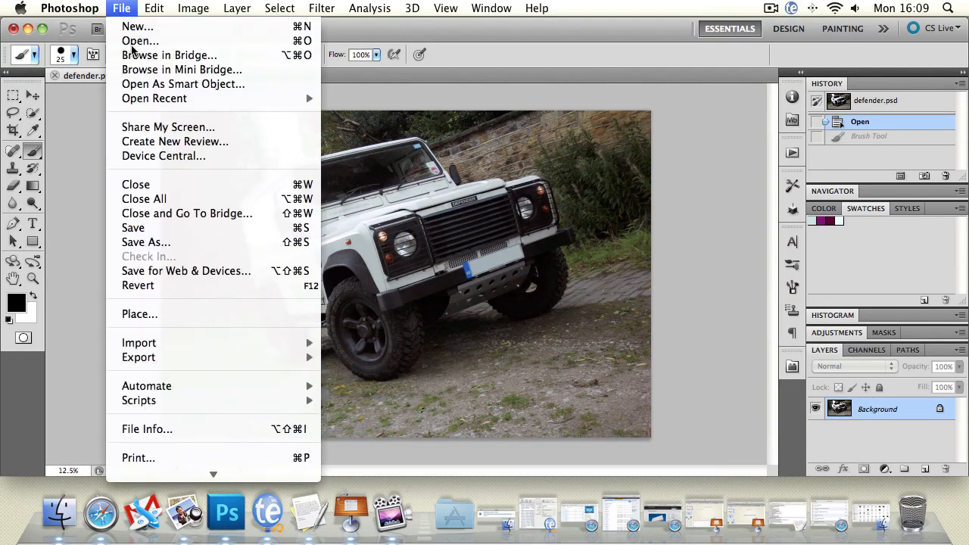
left_click(149, 242)
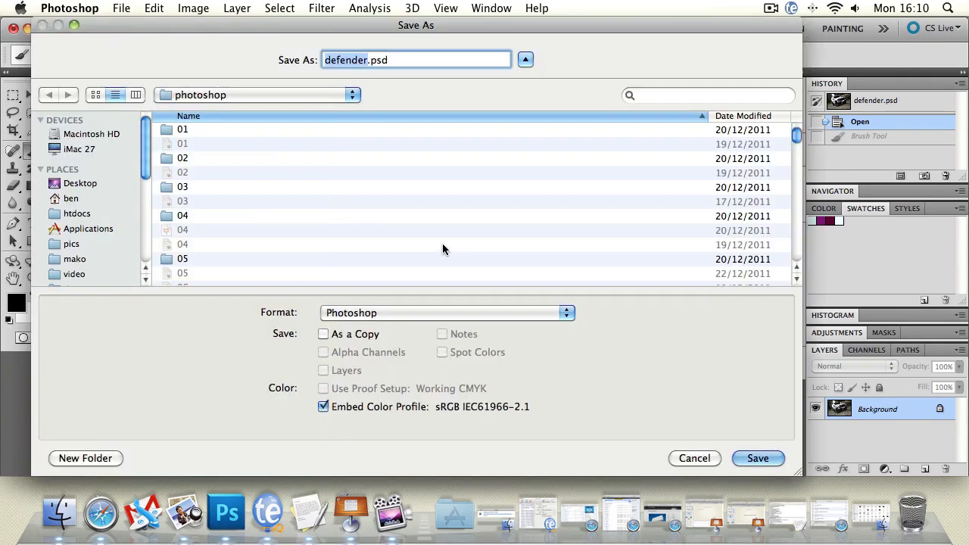
left_click(416, 314)
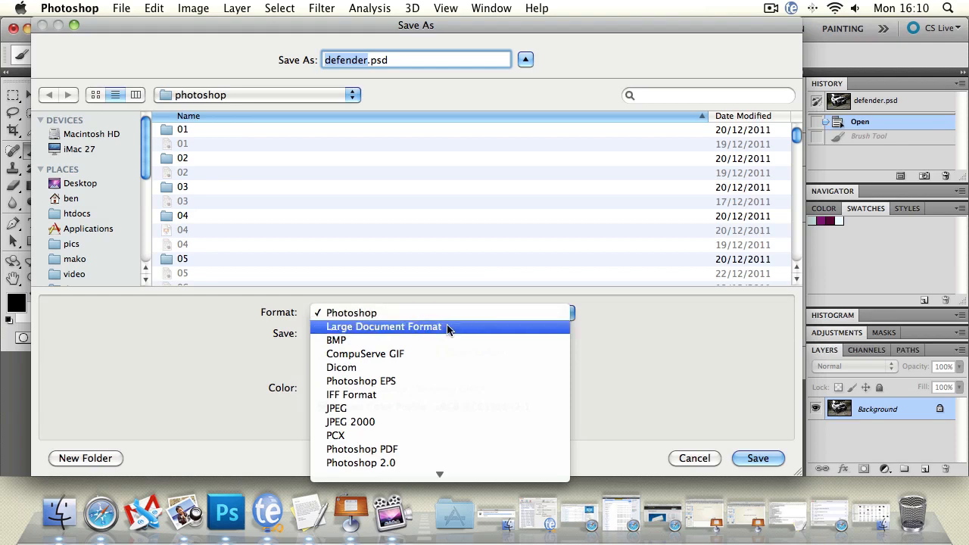
left_click(448, 327)
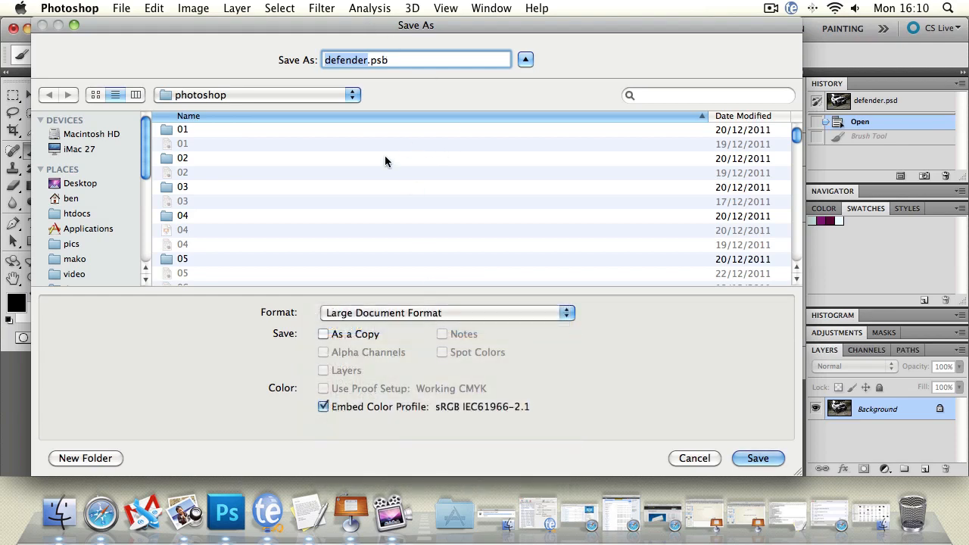
left_click(324, 334)
left_click_drag(379, 24, 386, 234)
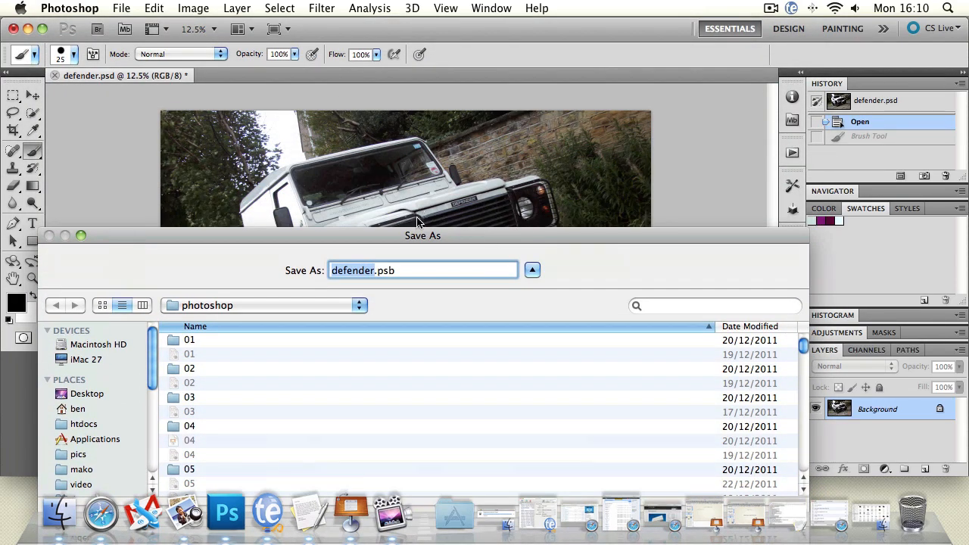
left_click_drag(414, 240, 386, 6)
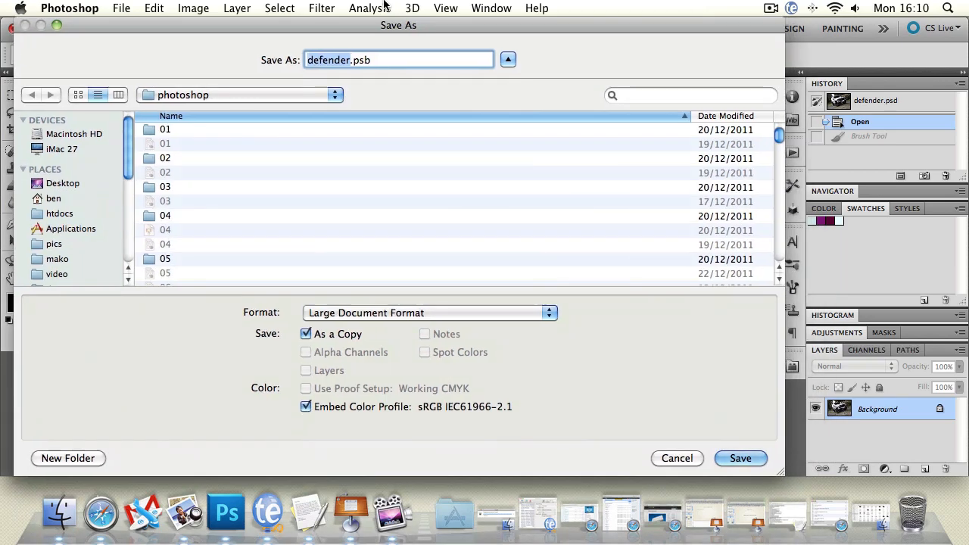
left_click(302, 335)
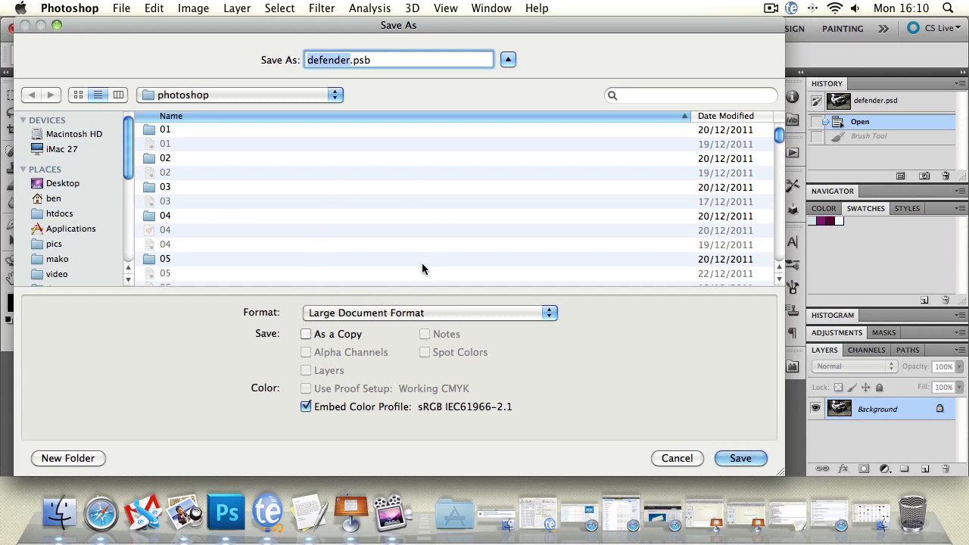
Step: Try TIFF as the save format, review the other formats, and cancel the save
left_click(404, 315)
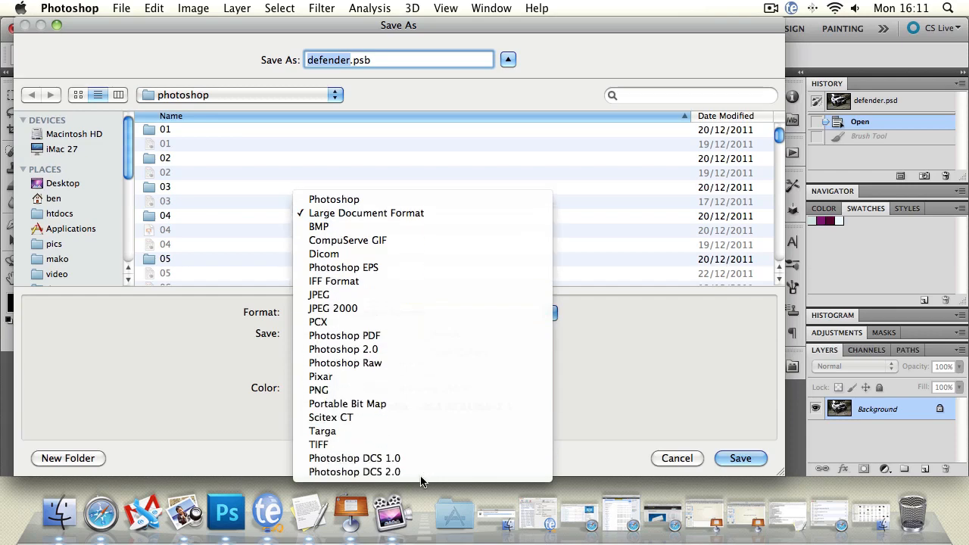
left_click(417, 446)
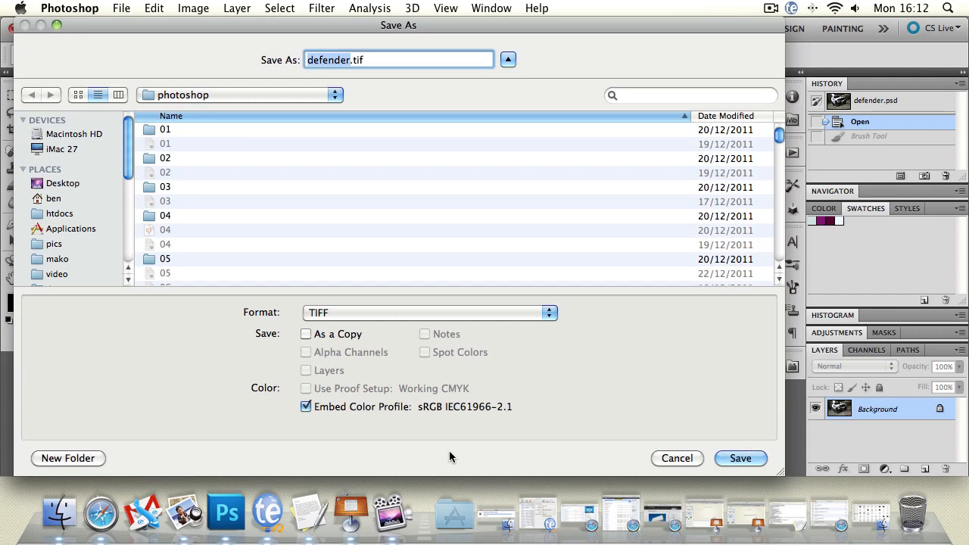
left_click(440, 313)
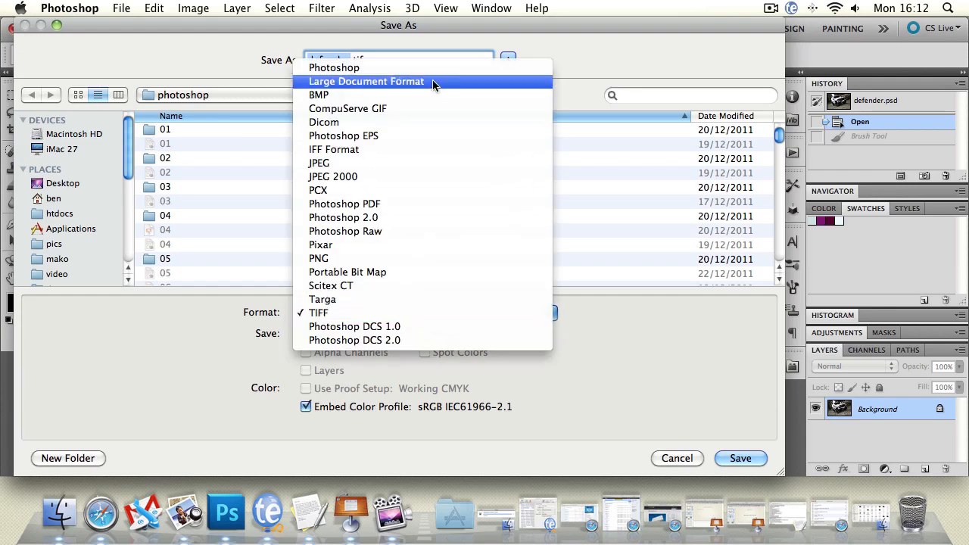
left_click(644, 340)
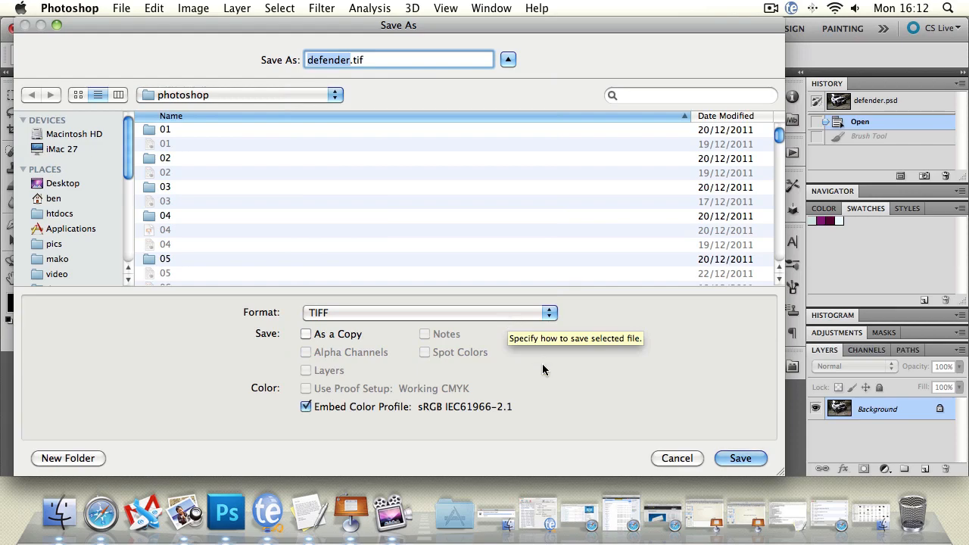
left_click(678, 459)
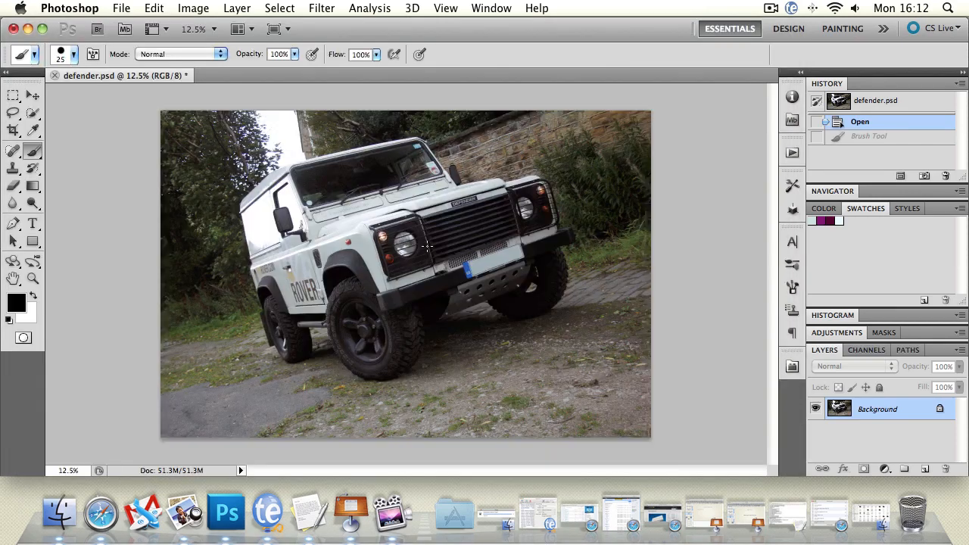
Step: Save the image in the photoshop folder as defender.jpg in JPEG format, proceeding to the JPEG options
left_click(122, 8)
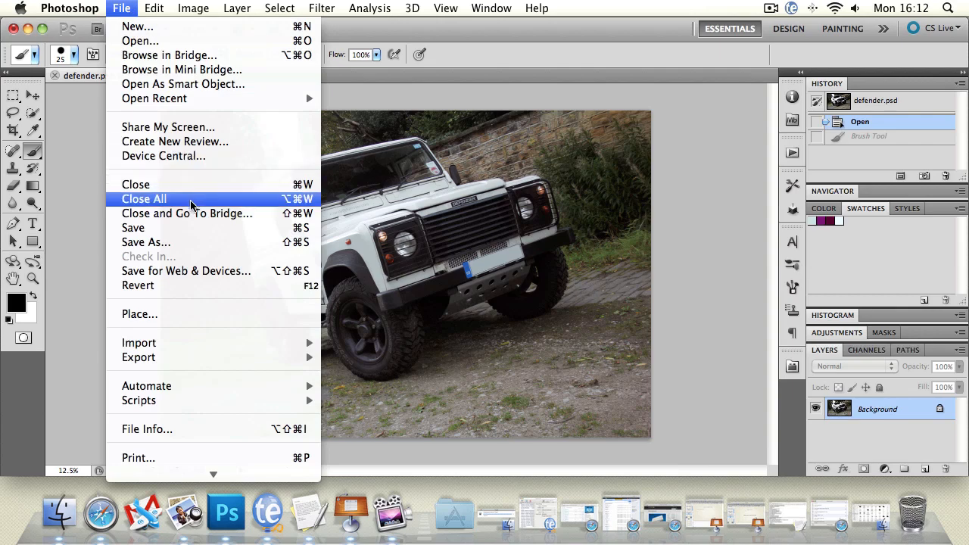
left_click(192, 241)
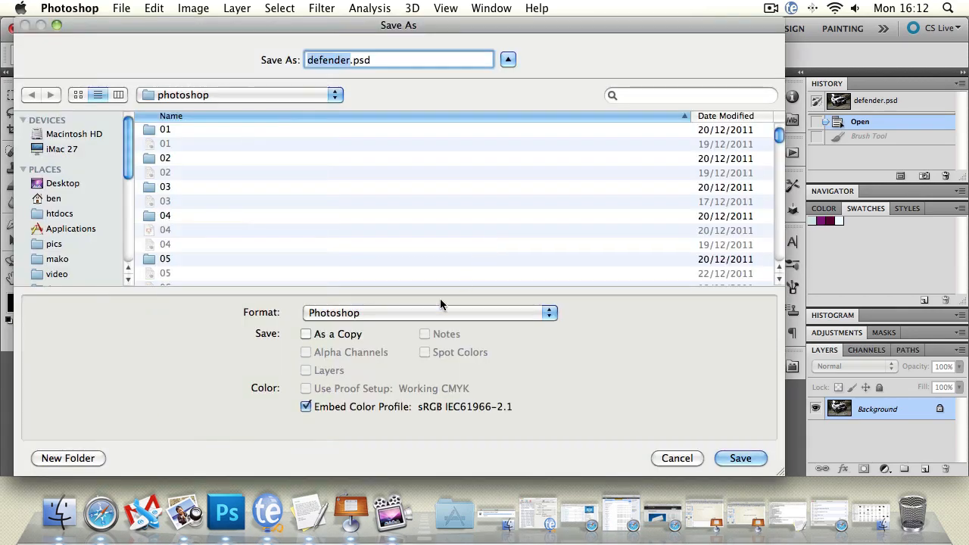
left_click(427, 315)
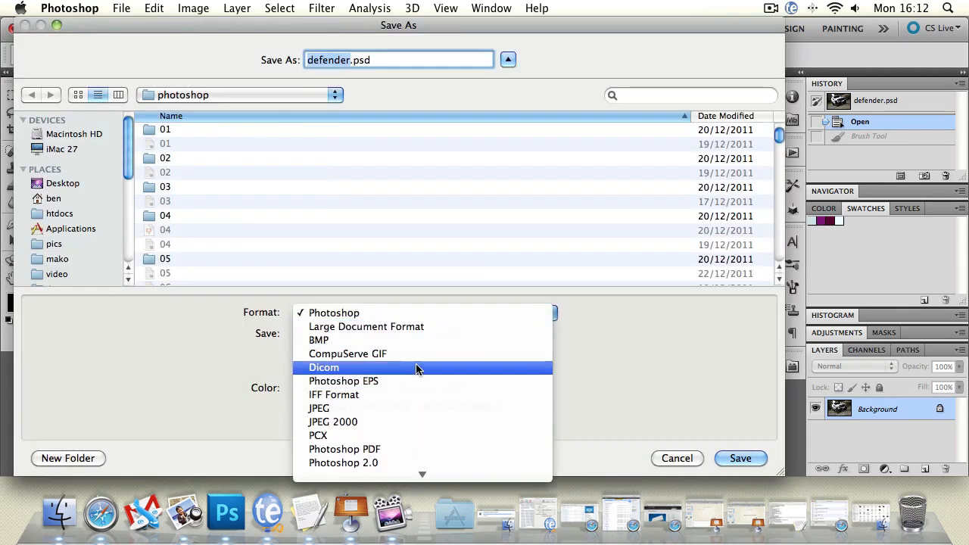
left_click(388, 328)
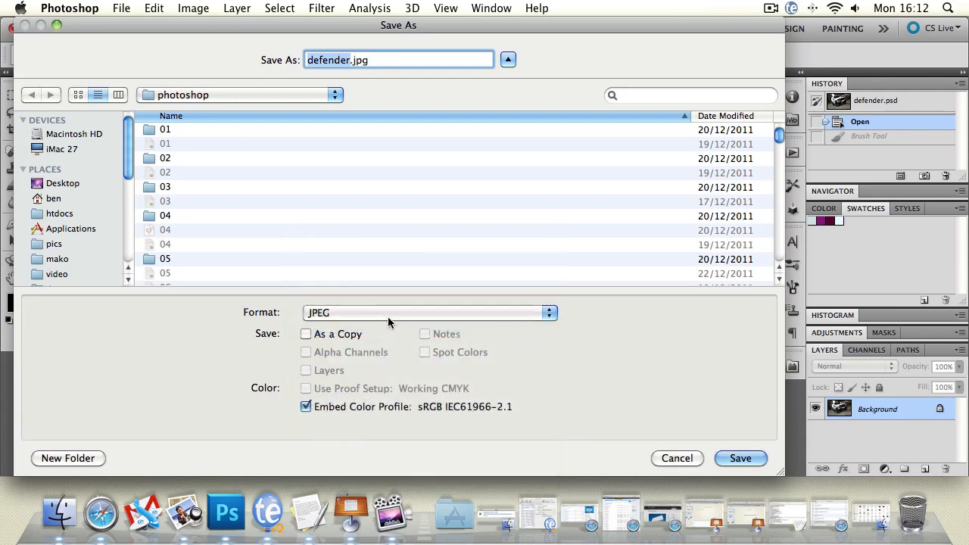
left_click_drag(409, 27, 416, 27)
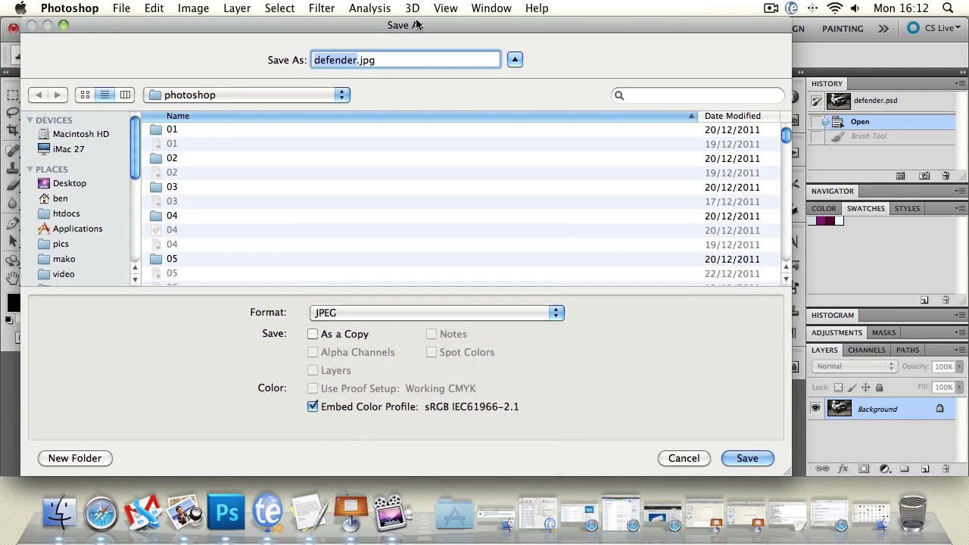
key("Return")
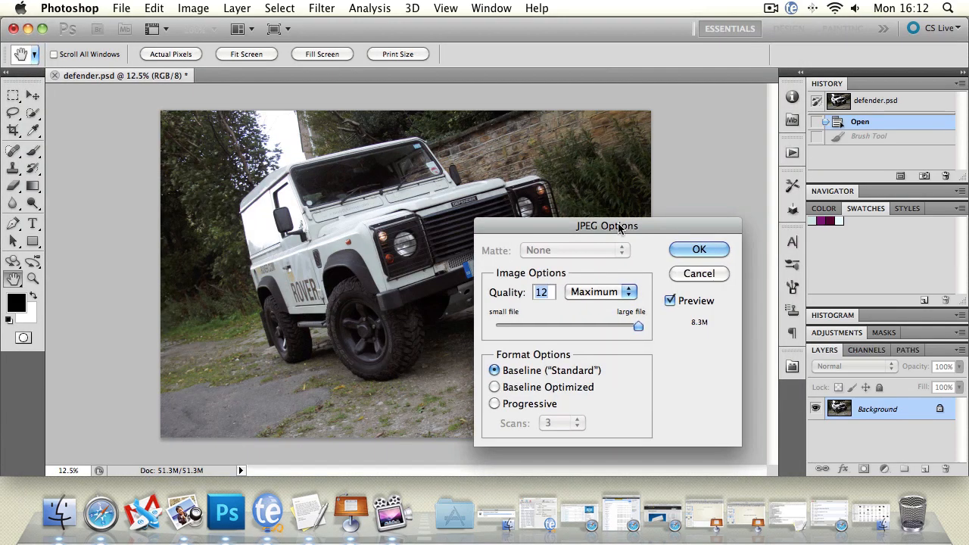
Step: Lower the JPEG quality to 1 (Low) to compare file size, and raise it back to 12 (Maximum)
left_click_drag(624, 188, 206, 147)
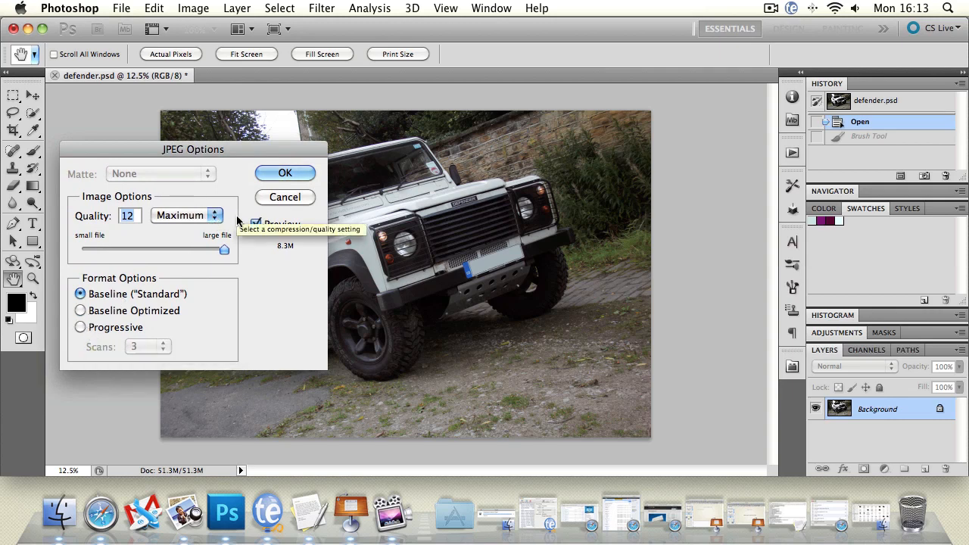
left_click_drag(224, 250, 96, 250)
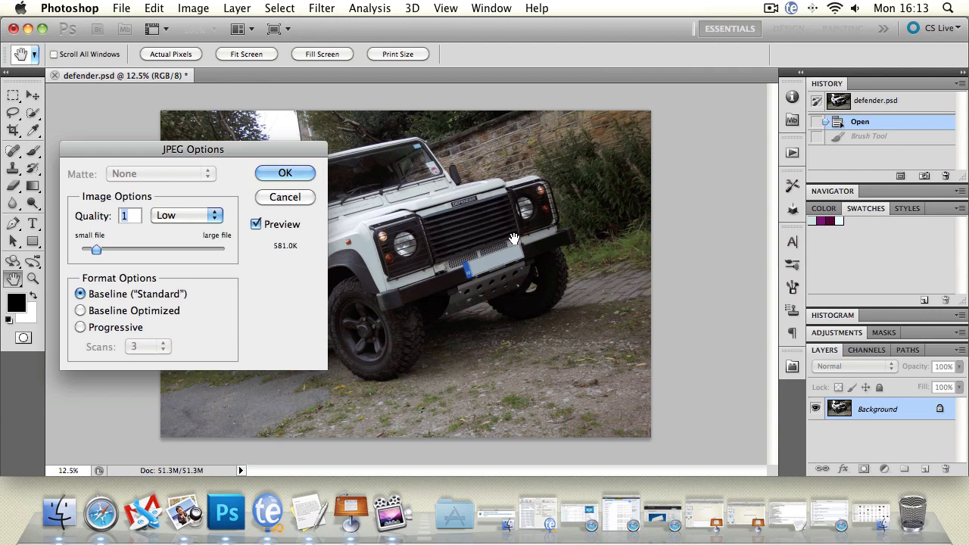
left_click(94, 253)
left_click_drag(94, 252, 224, 250)
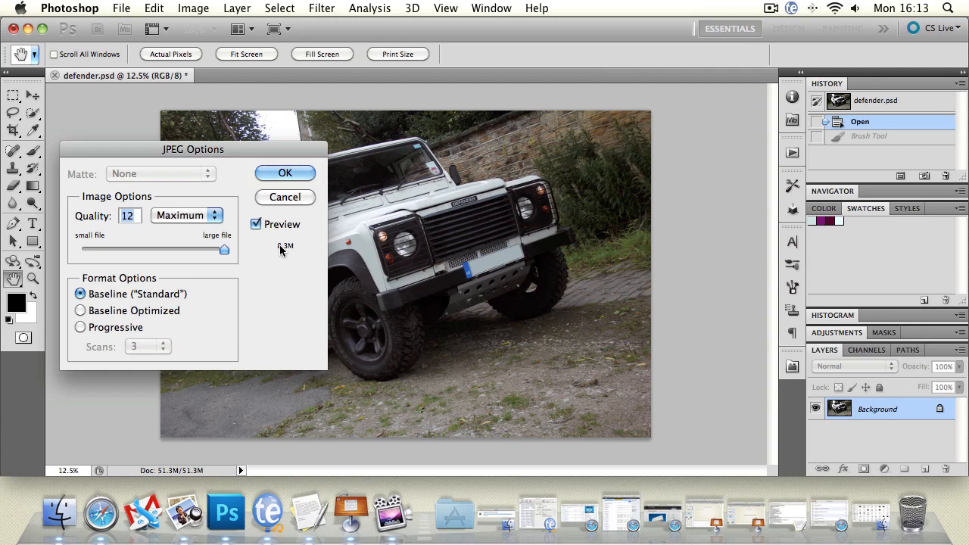
Step: Try JPEG quality 0 and 7 to compare file sizes, return to 12, and cancel the JPEG save
left_click_drag(226, 247, 59, 251)
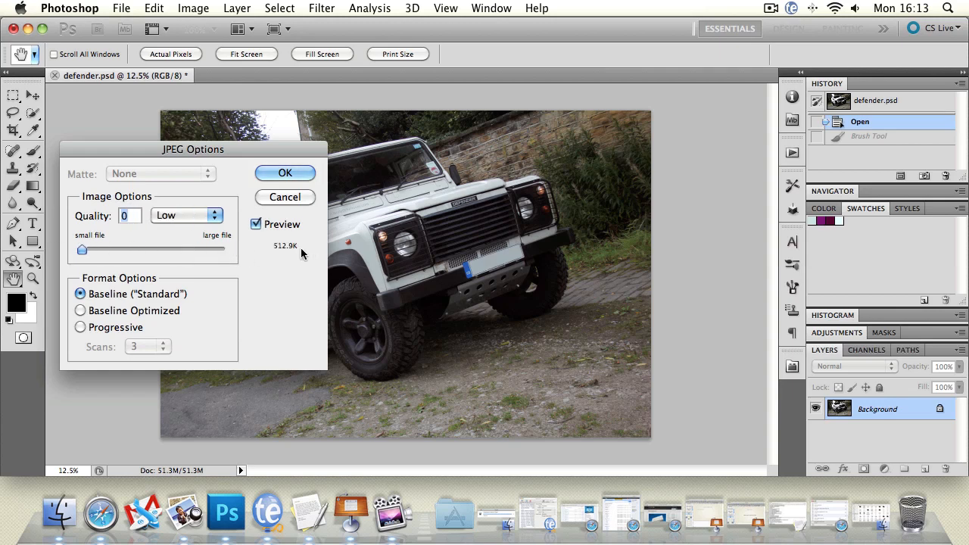
left_click(88, 250)
left_click_drag(88, 250, 163, 250)
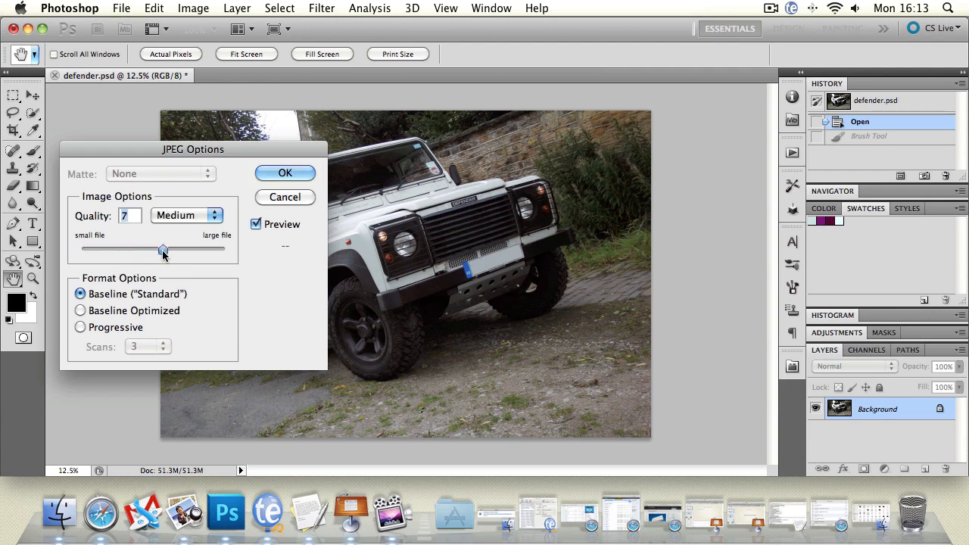
left_click(225, 250)
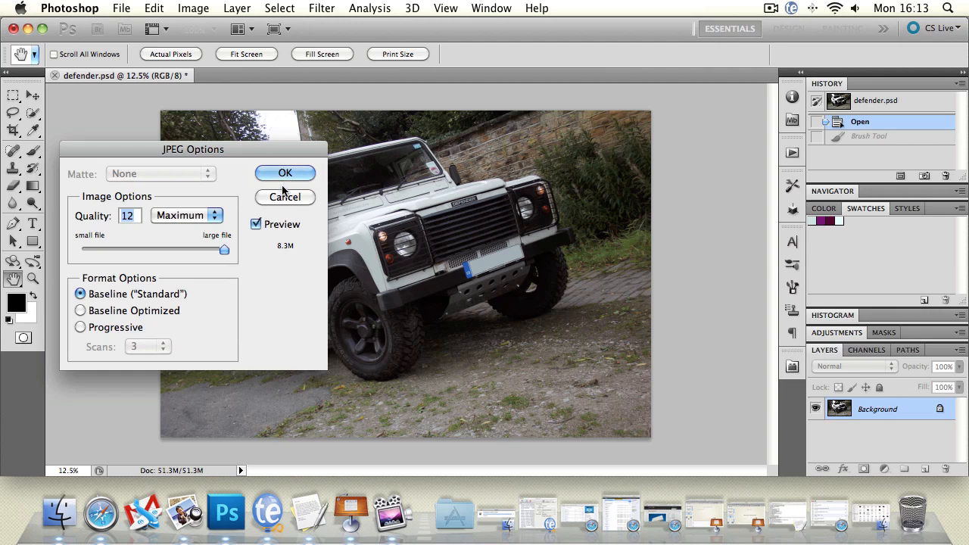
left_click(214, 215)
left_click(250, 198)
left_click(258, 197)
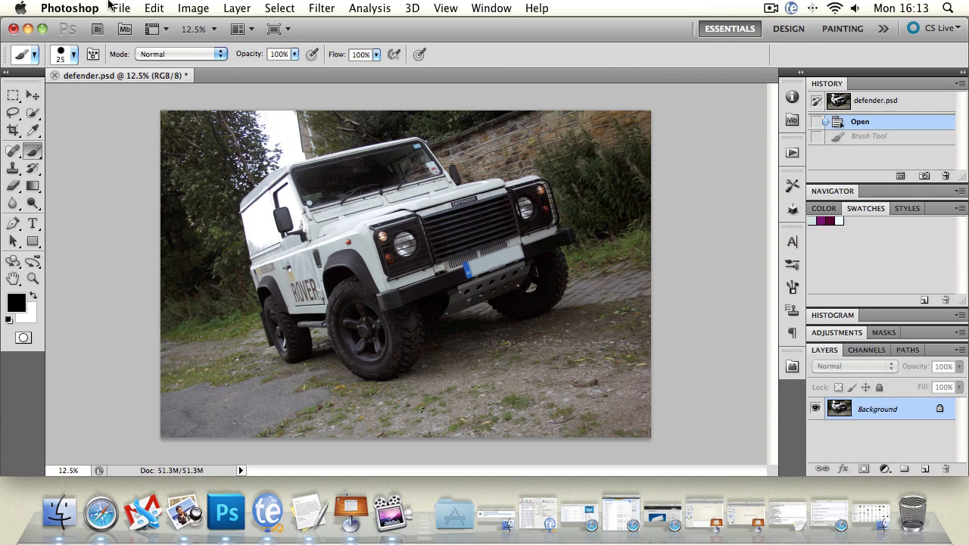
left_click(118, 7)
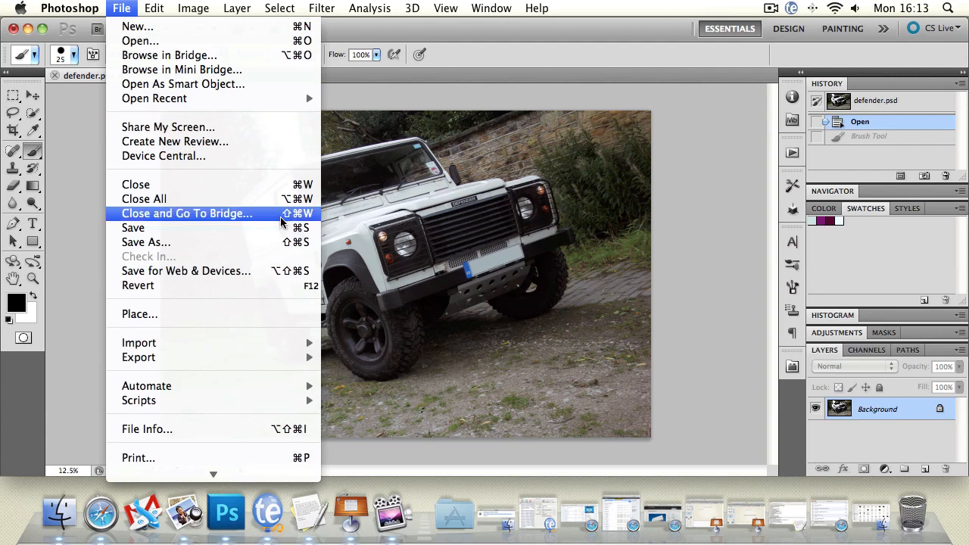
left_click(263, 274)
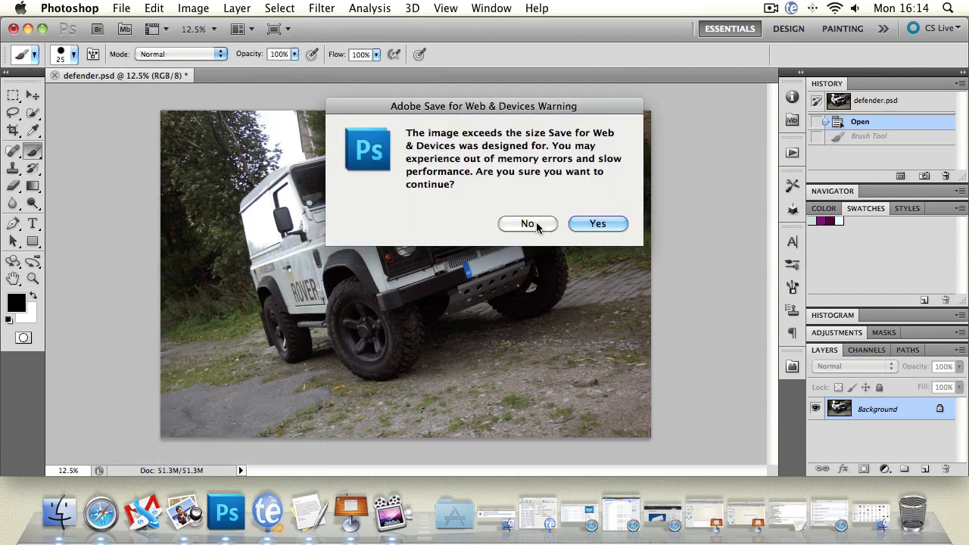
left_click(536, 222)
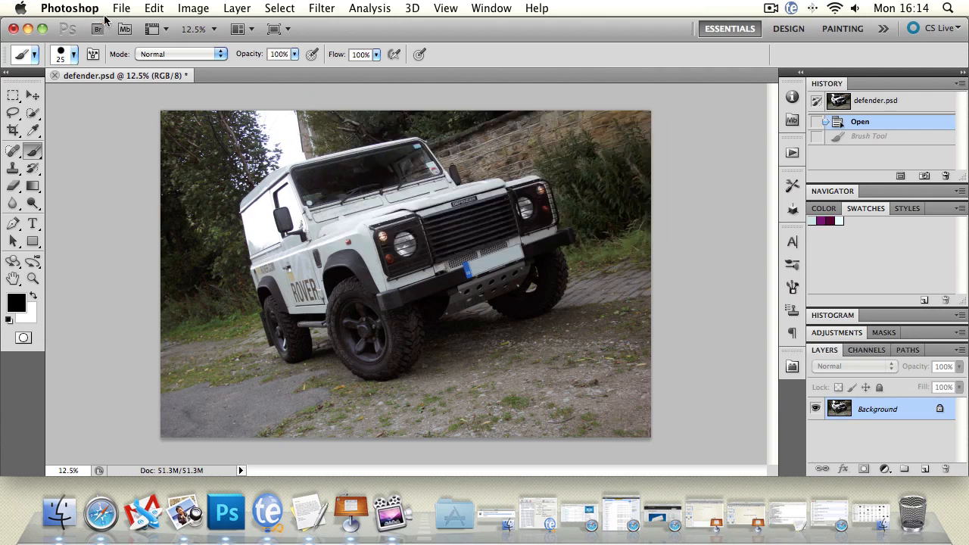
Step: Resize the image to 2500 pixels wide with its proportions constrained
left_click(193, 8)
left_click(216, 142)
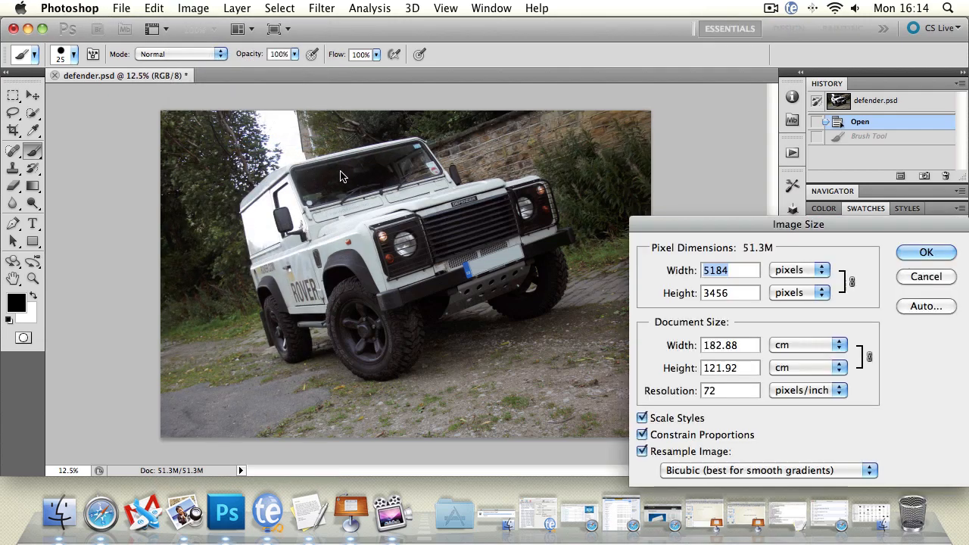
type("2")
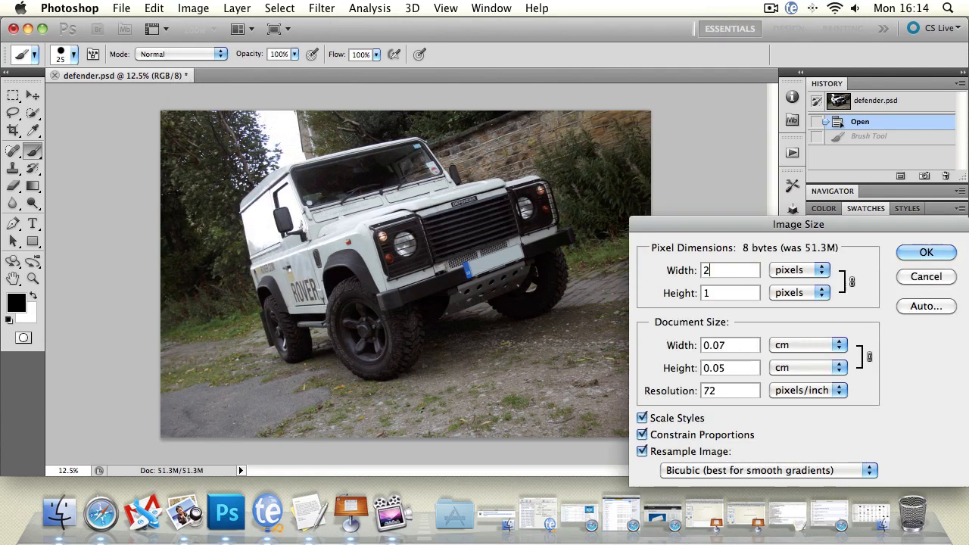
type("500")
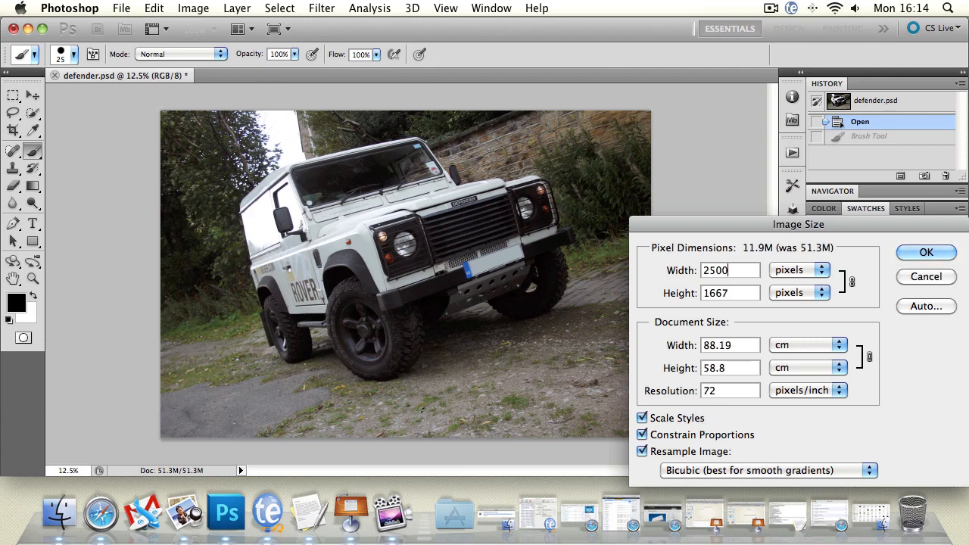
key("Return")
Step: Open the resized image in Save for Web & Devices with the JPEG format at Maximum quality
left_click(193, 8)
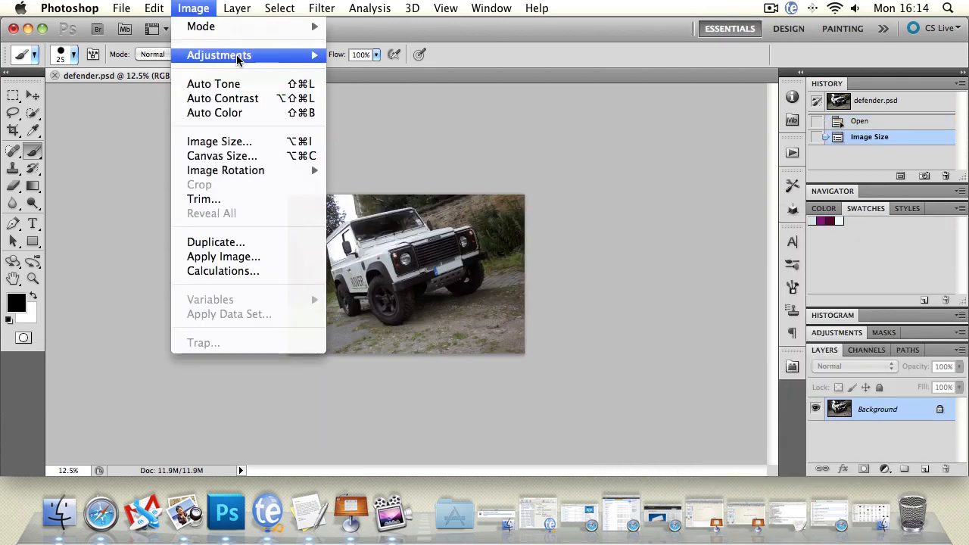
mouse_move(120, 10)
left_click(202, 270)
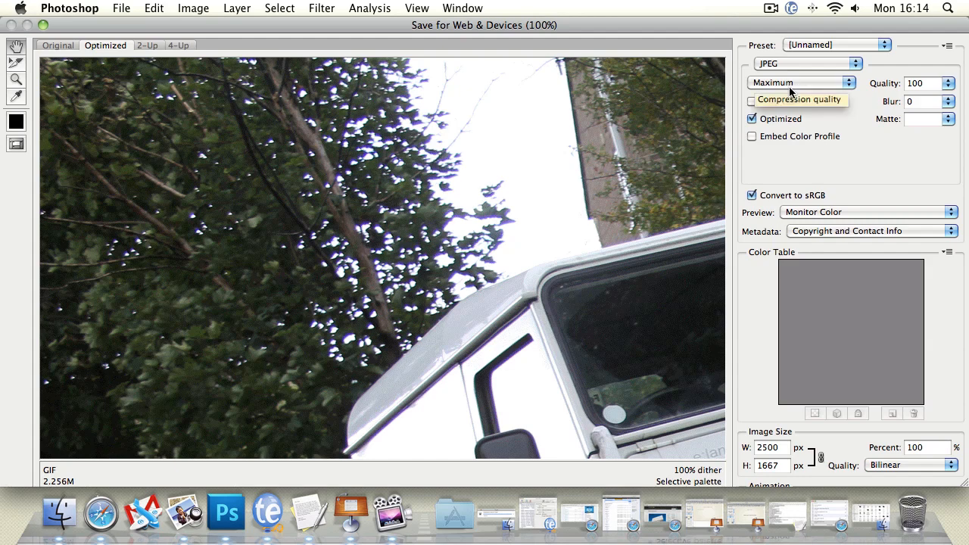
Step: Review the JPEG export's quality, matte, preview, metadata and image resampling choices
left_click(949, 84)
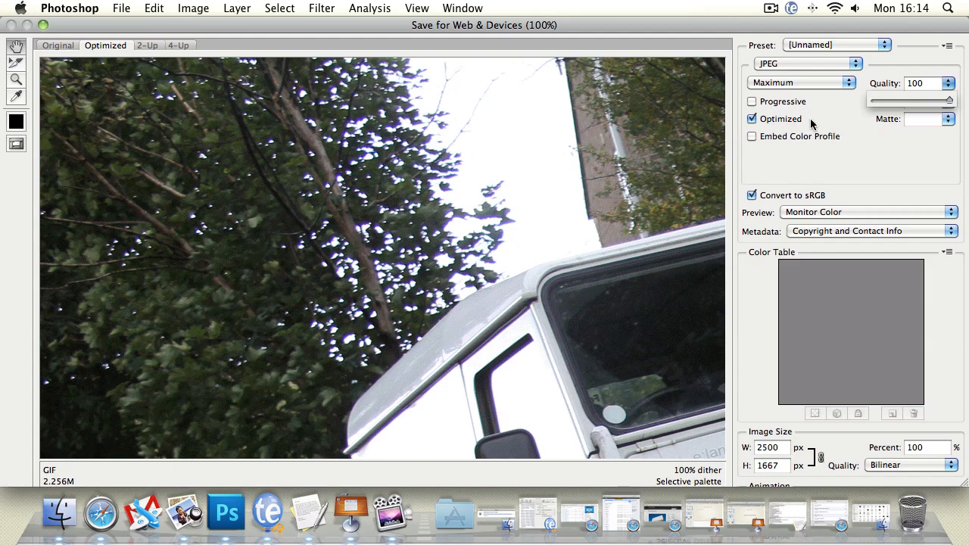
left_click(752, 120)
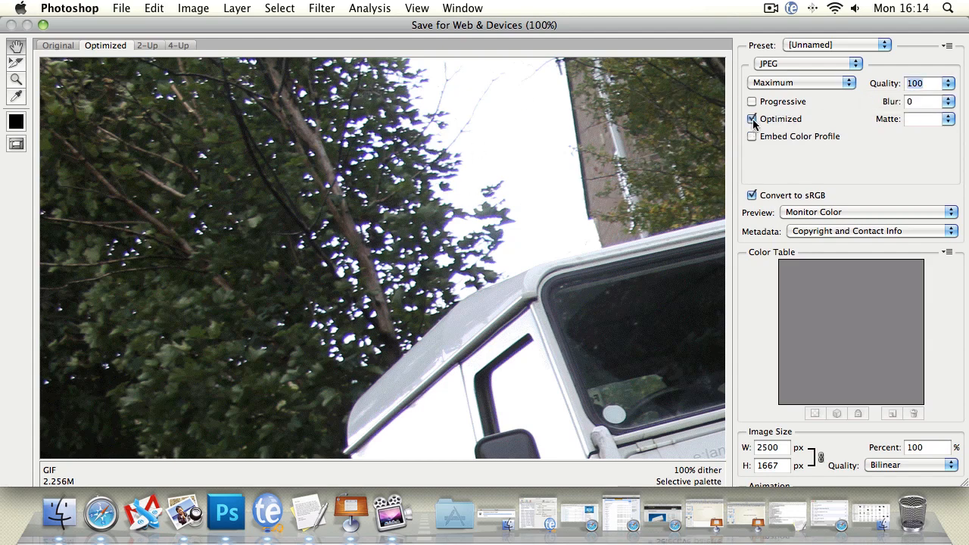
left_click(948, 119)
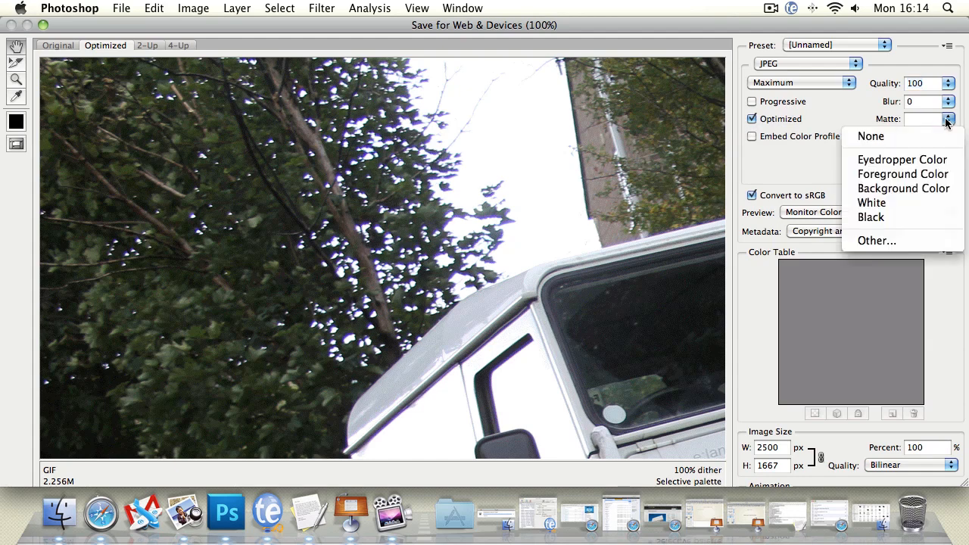
left_click(793, 163)
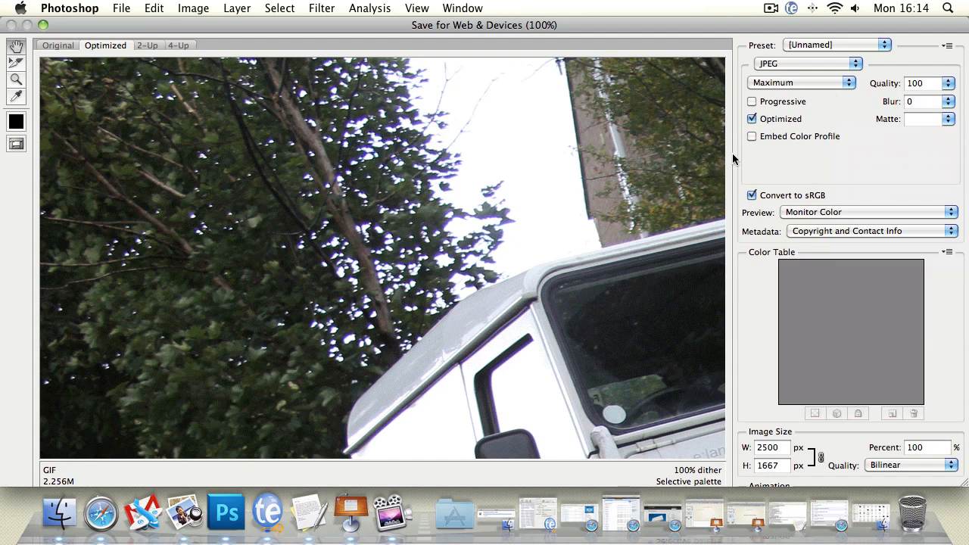
left_click(827, 218)
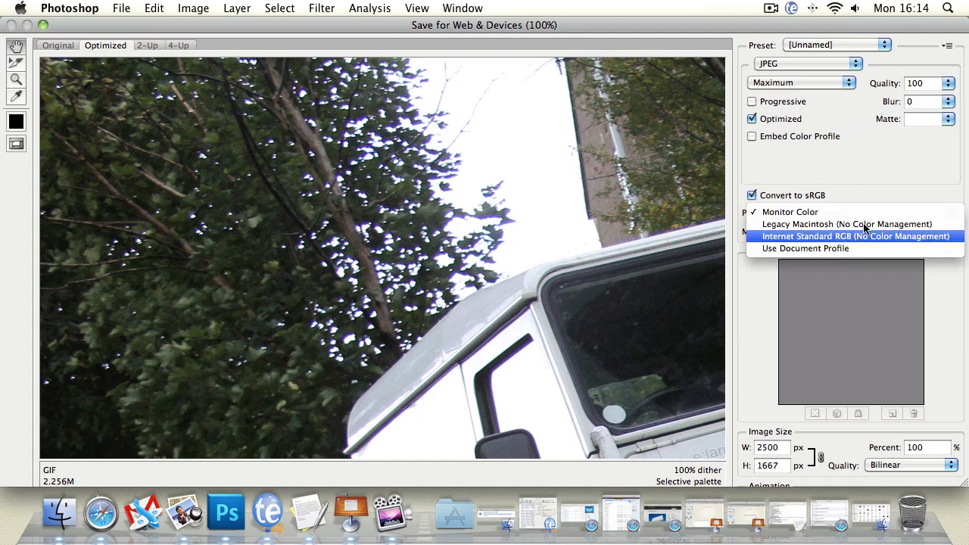
left_click(881, 171)
left_click(874, 231)
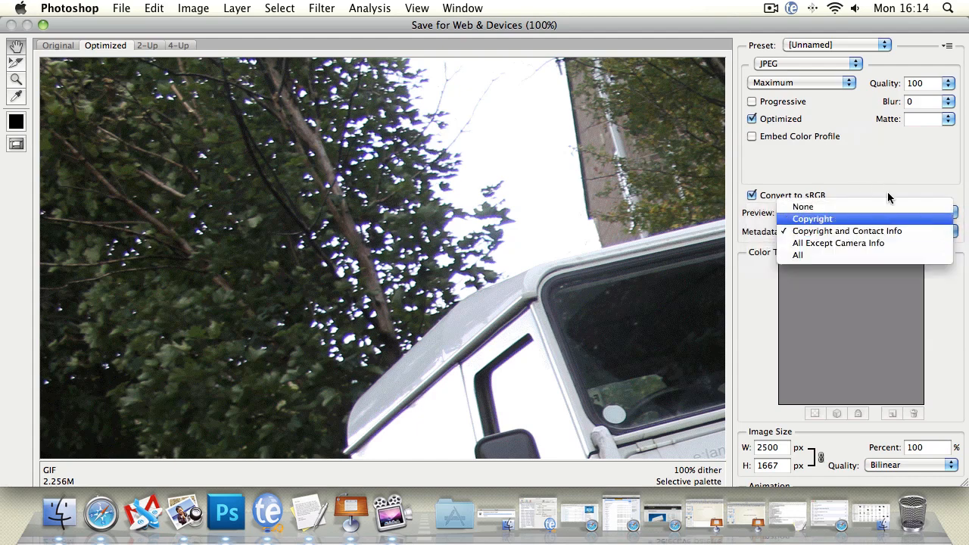
left_click(871, 171)
left_click_drag(606, 25, 595, 25)
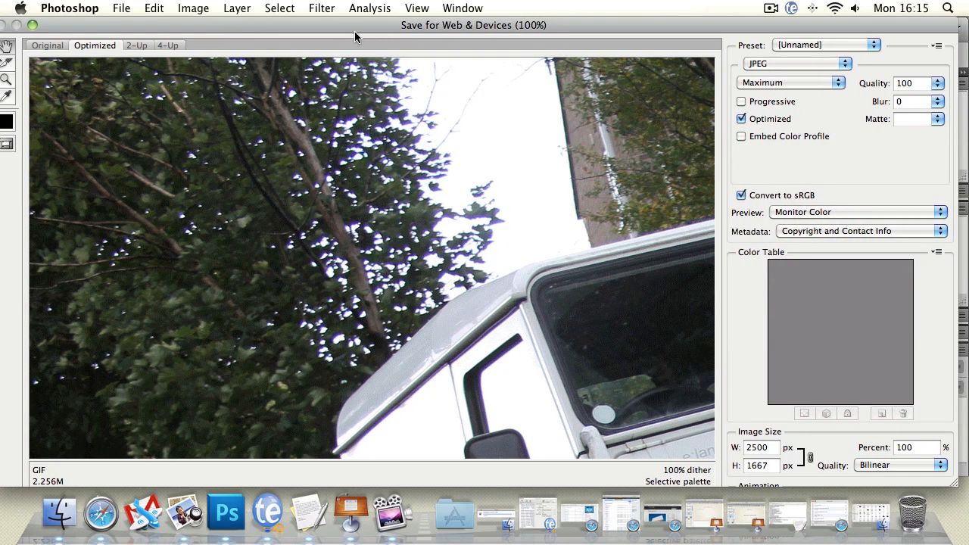
left_click_drag(339, 29, 349, 29)
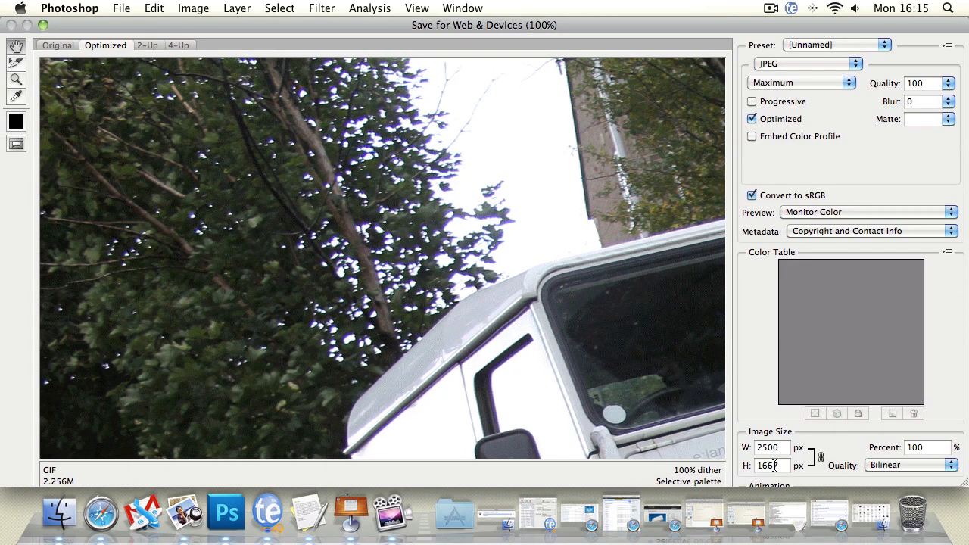
left_click(898, 470)
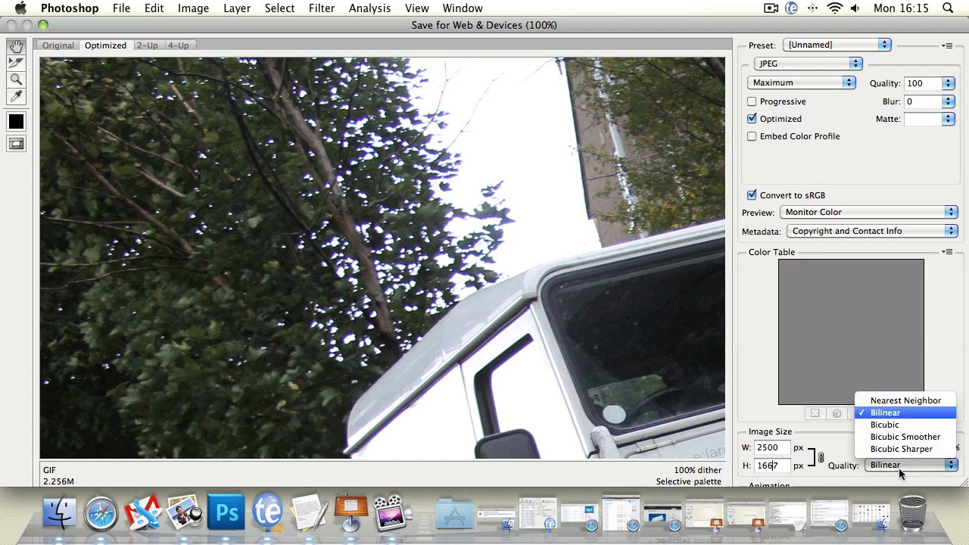
left_click(952, 350)
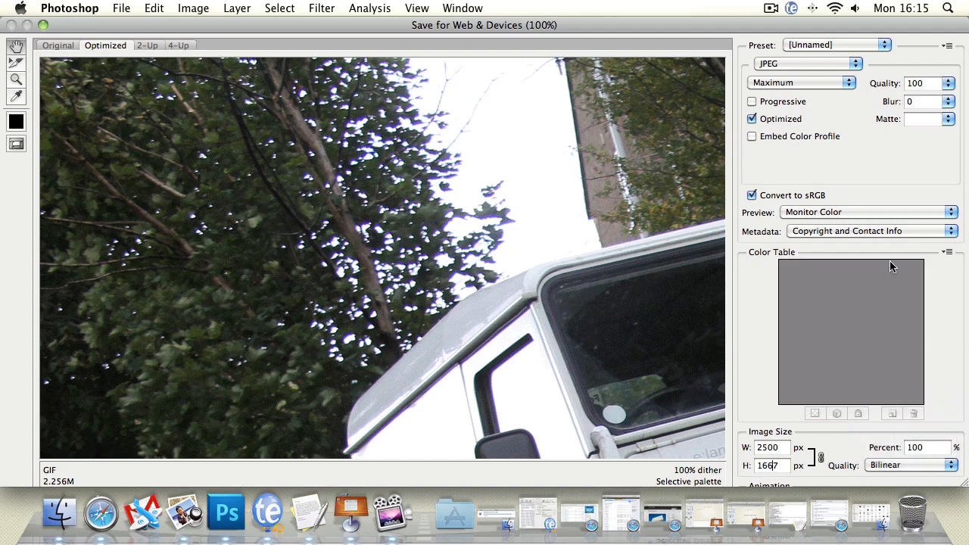
left_click(819, 218)
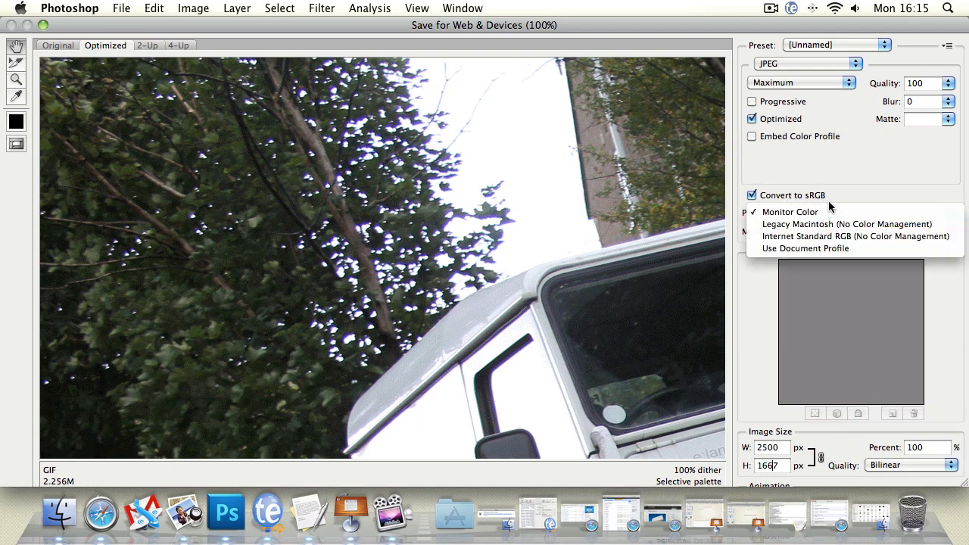
left_click(863, 177)
Step: Switch the export format to GIF and compare the whole vehicle with the original in a 2-Up view
left_click(810, 63)
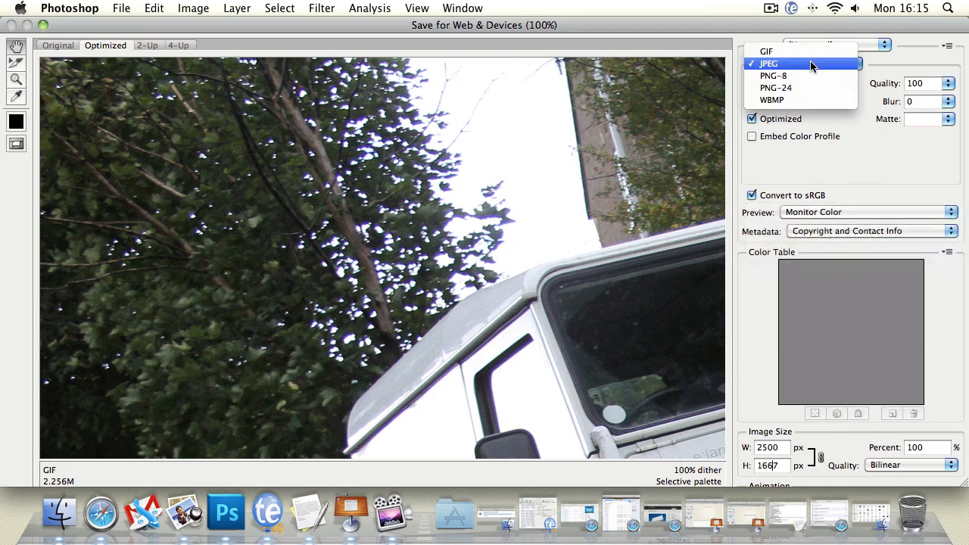
left_click(792, 50)
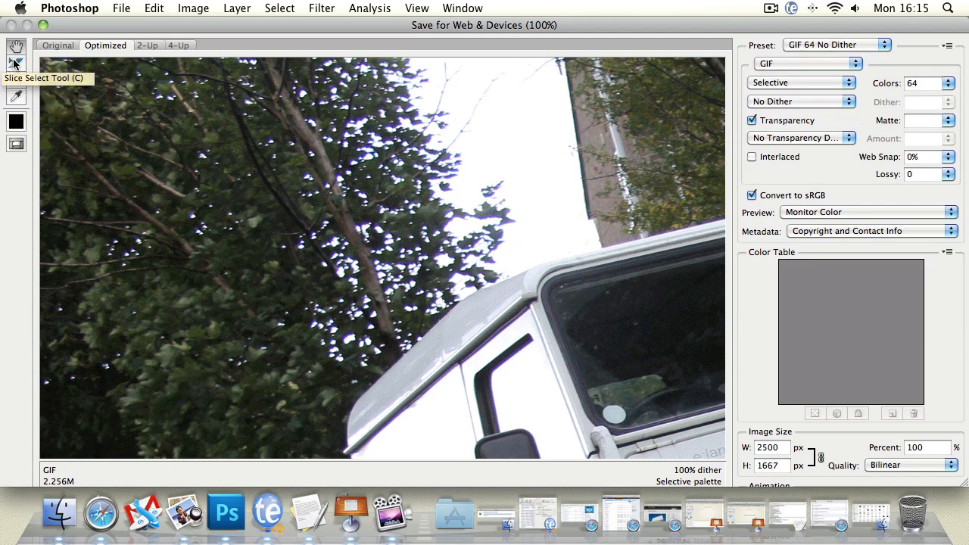
left_click(55, 45)
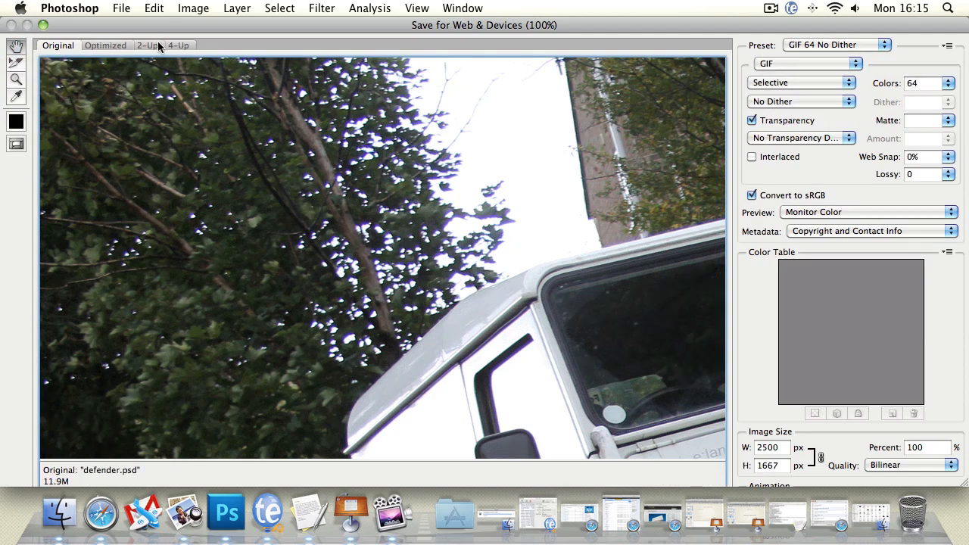
left_click(149, 45)
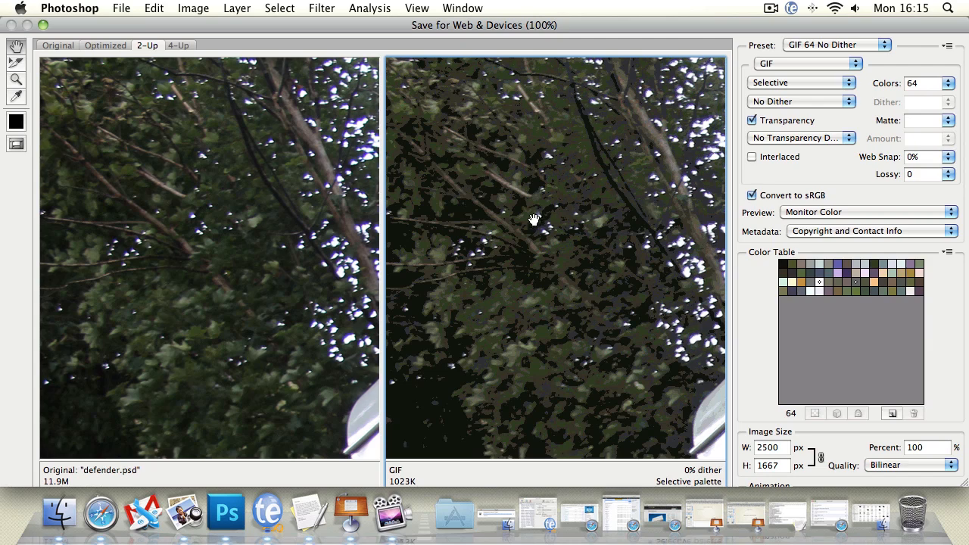
left_click(17, 81)
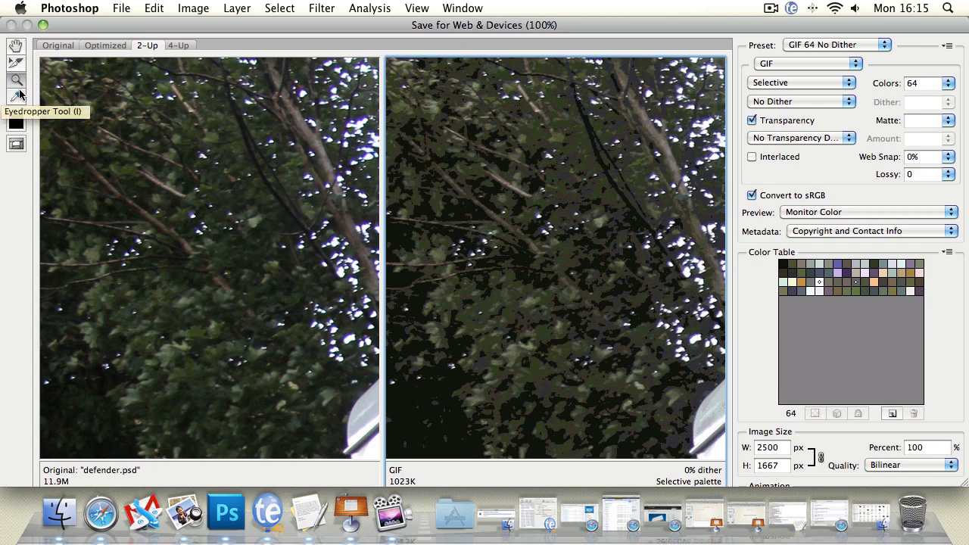
left_click(592, 165, "alt")
left_click(593, 165, "alt")
left_click(593, 165, "alt")
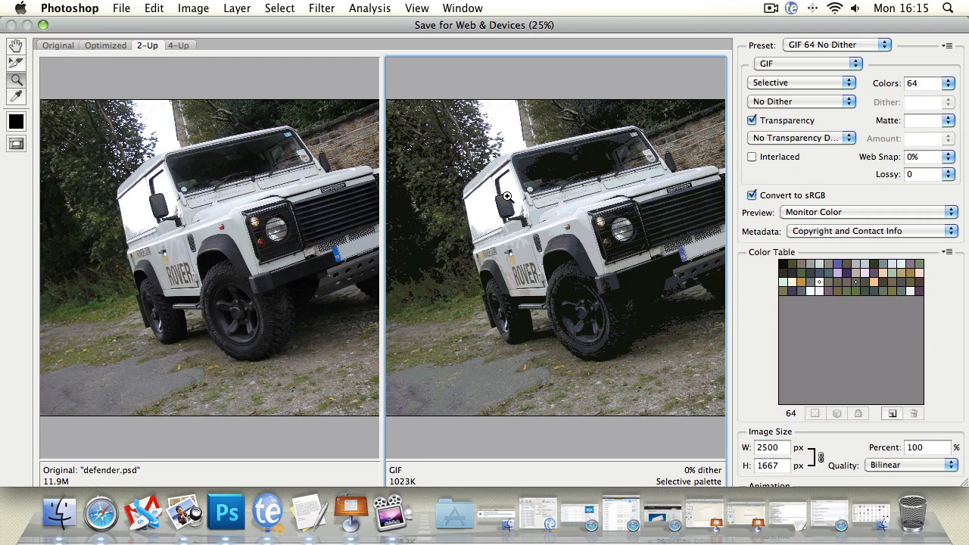
Step: Review the color reduction choices for the GIF and set its number of colors to 256
left_click(824, 83)
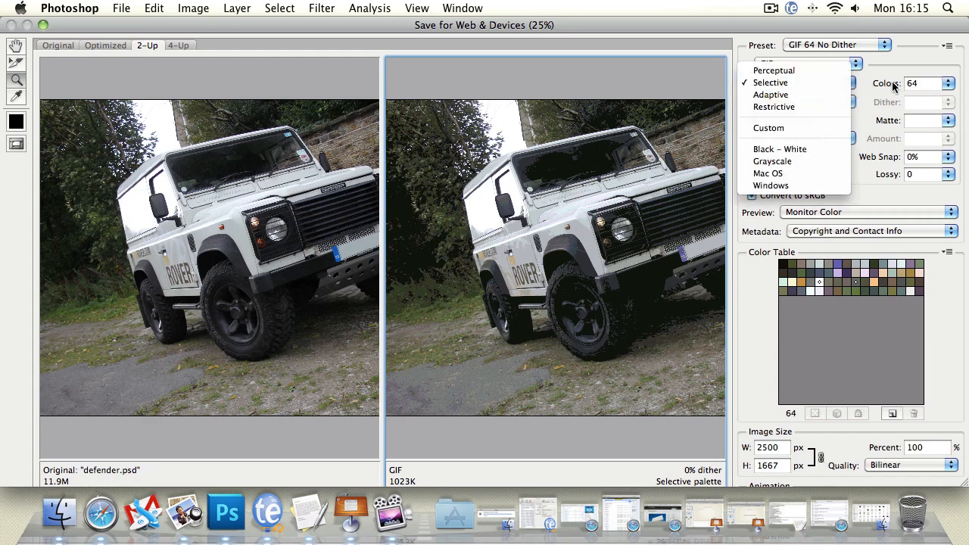
left_click(923, 82)
left_click(949, 82)
left_click(949, 83)
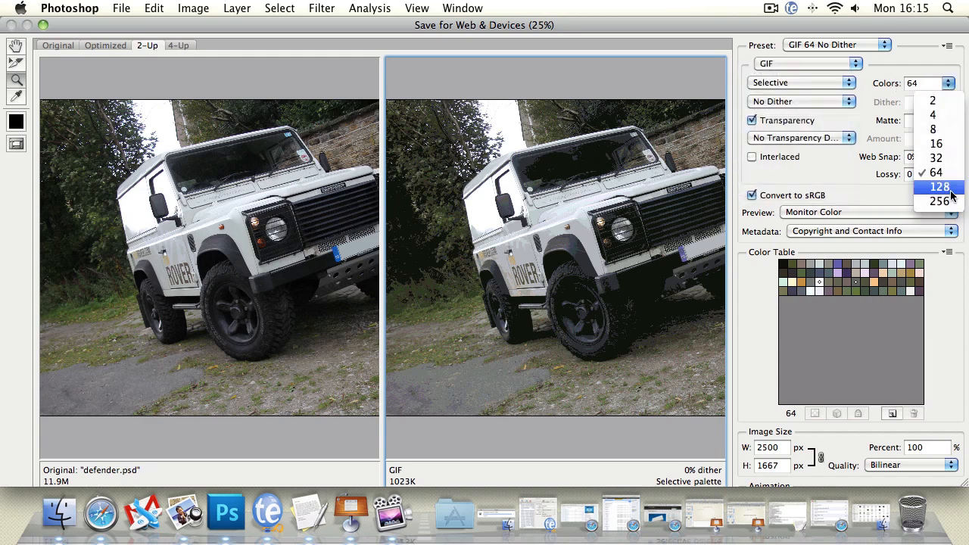
left_click(949, 203)
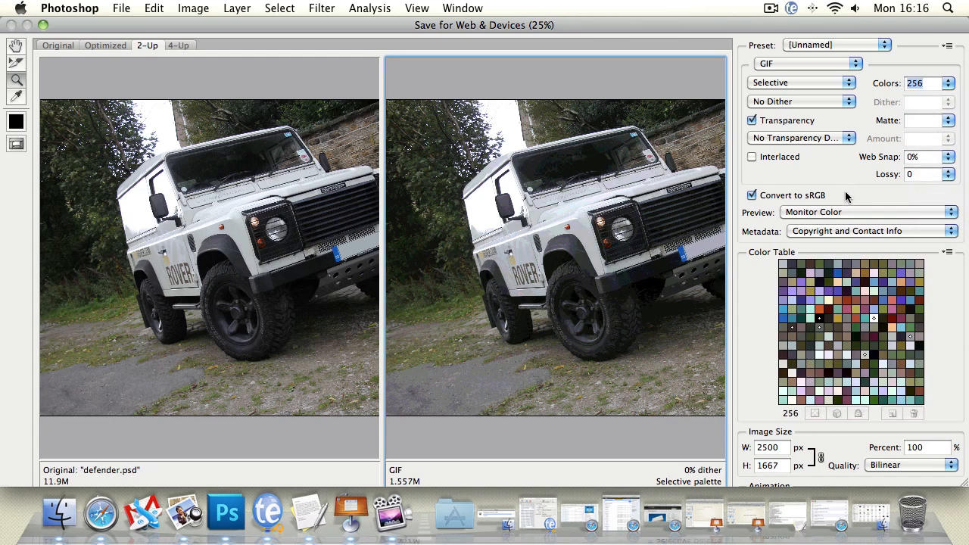
Step: Switch the web export format to PNG-8 and review its color reduction algorithm choices
left_click(827, 65)
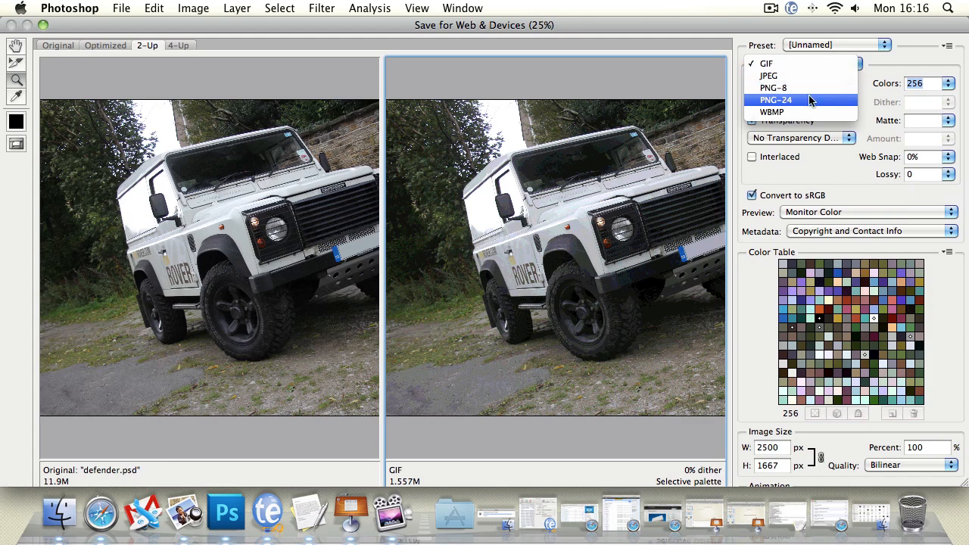
left_click(807, 89)
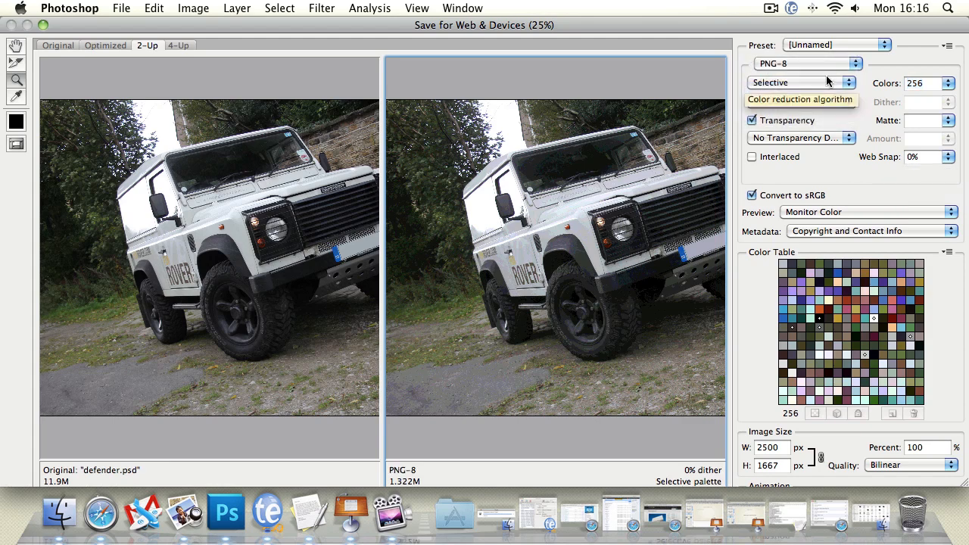
left_click(824, 82)
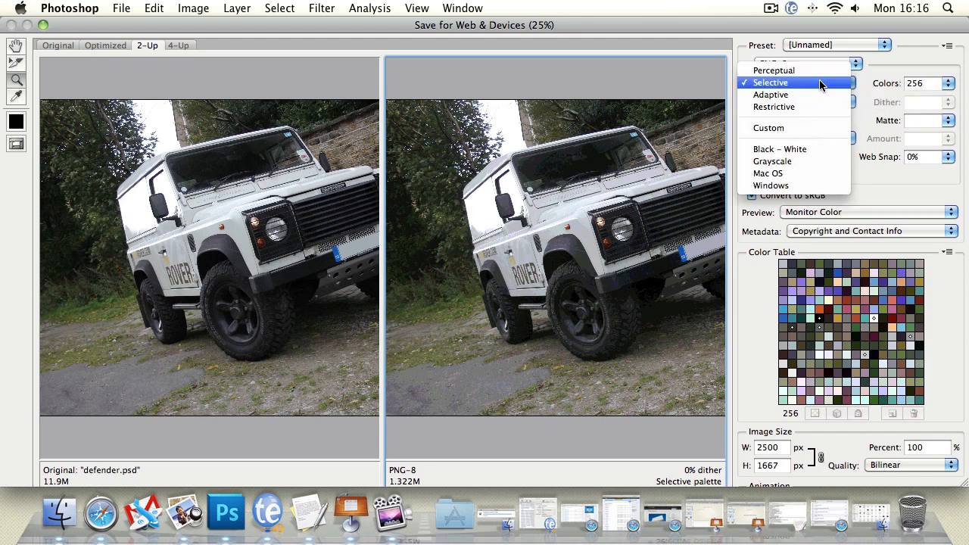
Step: Set the web export format to PNG-24 and review the available file format and preview choices
left_click(852, 66)
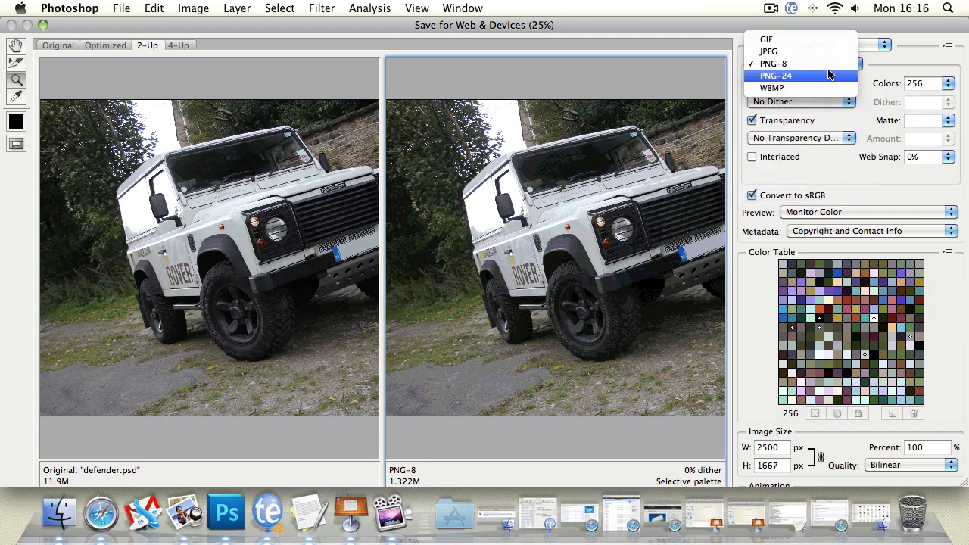
left_click(827, 74)
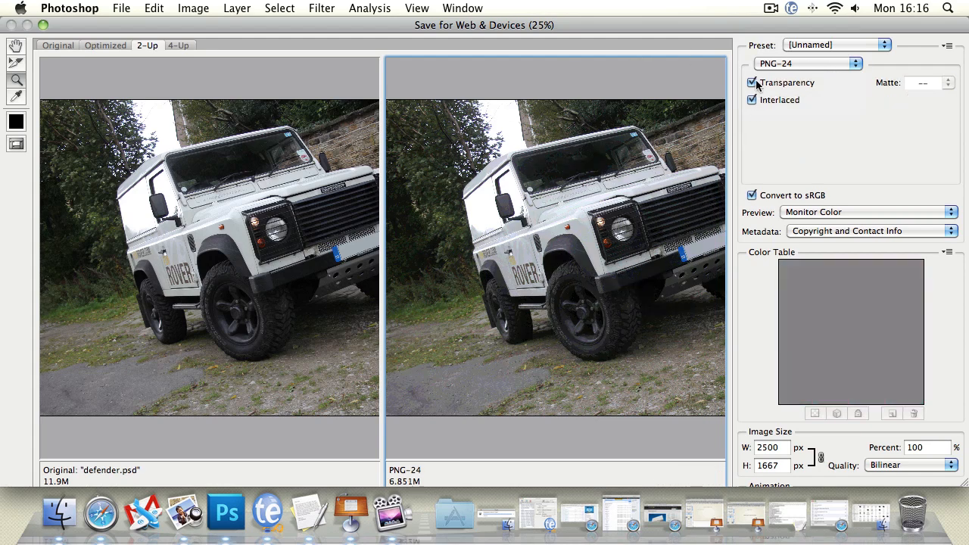
left_click(773, 66)
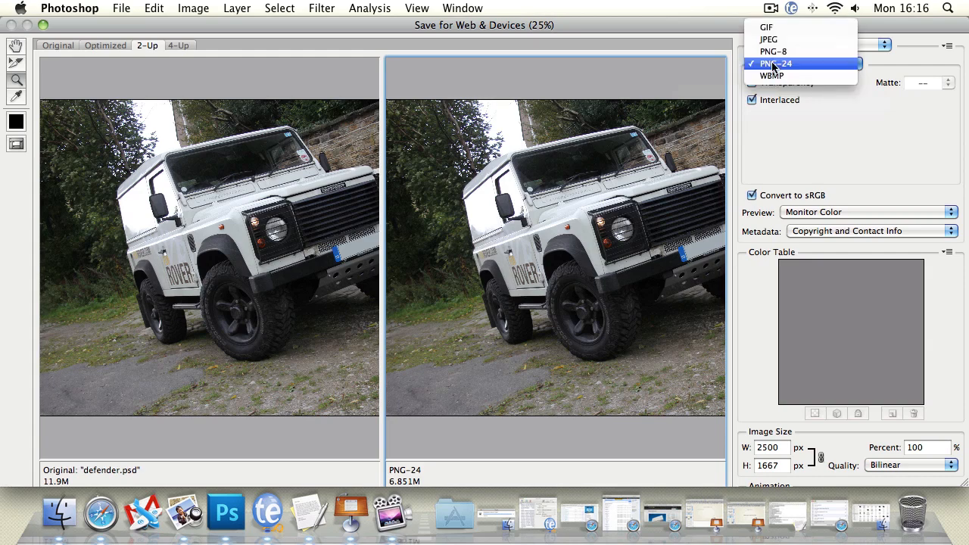
left_click(820, 171)
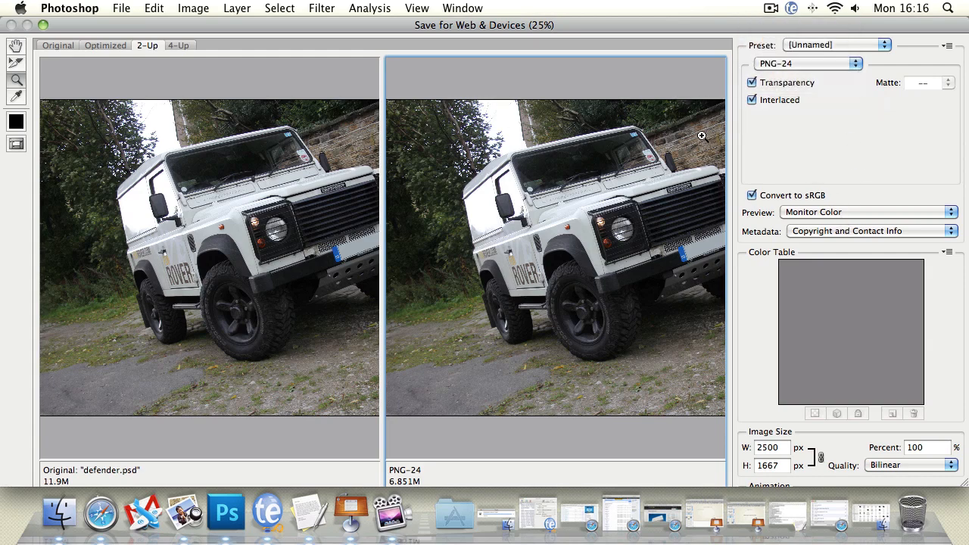
left_click(773, 65)
left_click(773, 65)
left_click(814, 213)
left_click(831, 202)
Step: Save the optimized image as defender.png in the batttrack folder, using Images Only and Default Settings
left_click_drag(98, 24, 68, 6)
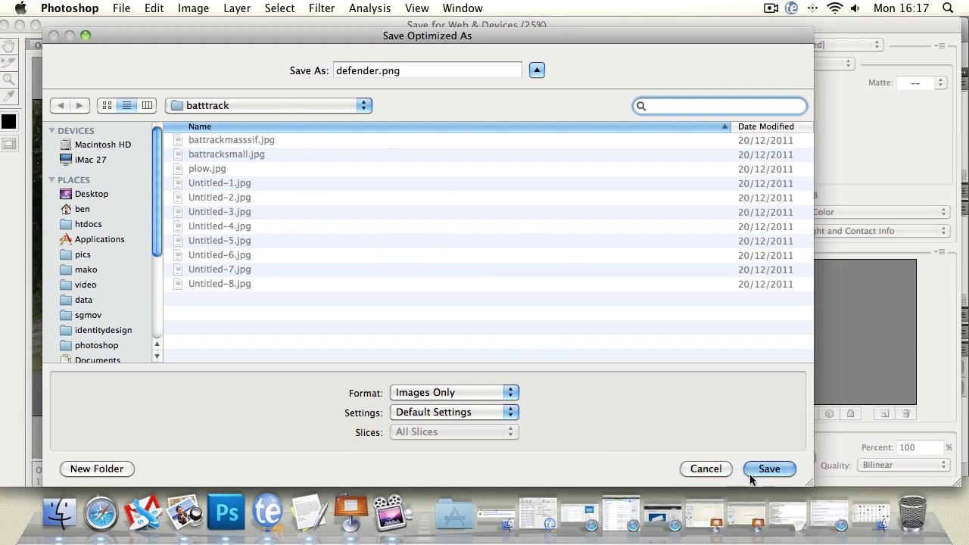
left_click(768, 469)
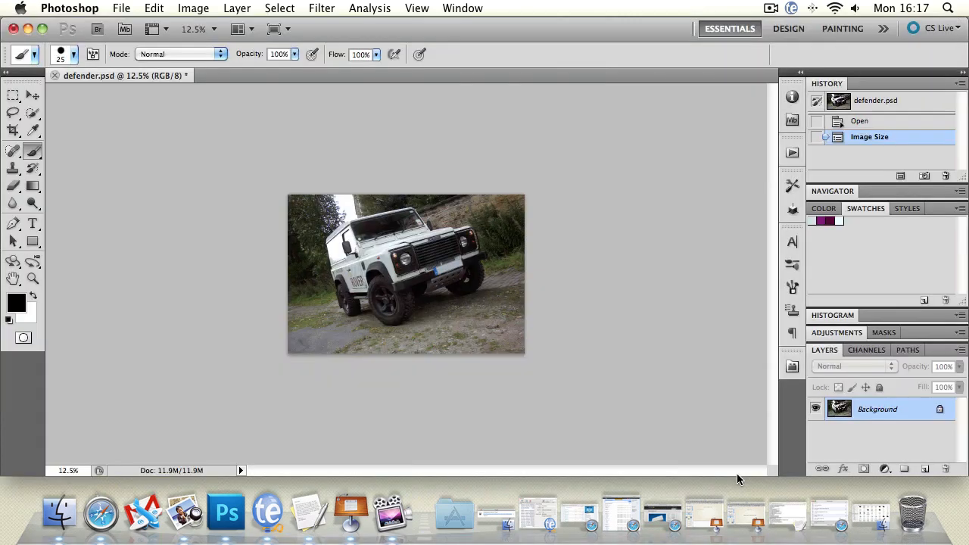
Step: Inspect the document at 100%, zoom out to 33.3% and bring the whole vehicle into view
double_click(32, 278)
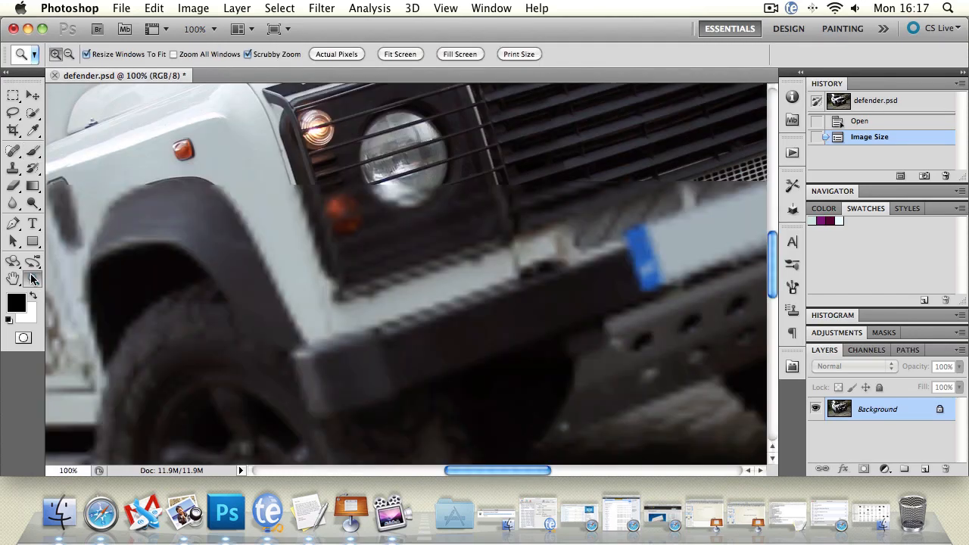
left_click(316, 218, "alt")
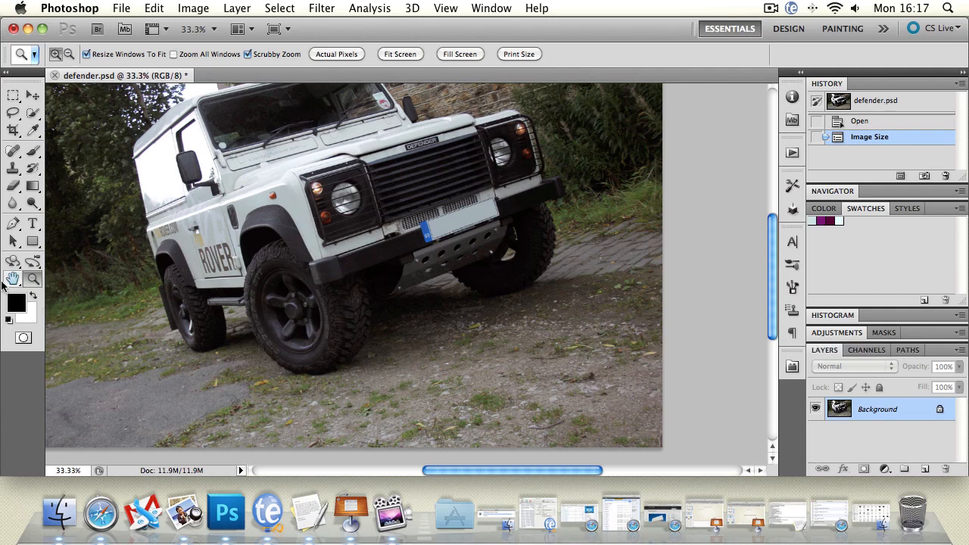
left_click(13, 277)
left_click_drag(321, 168, 359, 231)
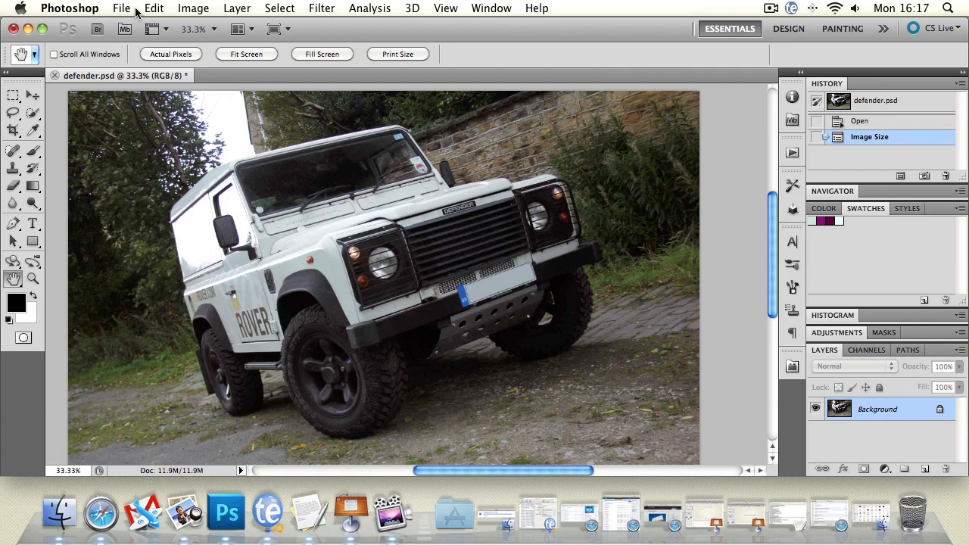
Step: Save defender.psd and switch to the Keynote presentation for the lesson summary
key("super+s")
left_click(350, 509)
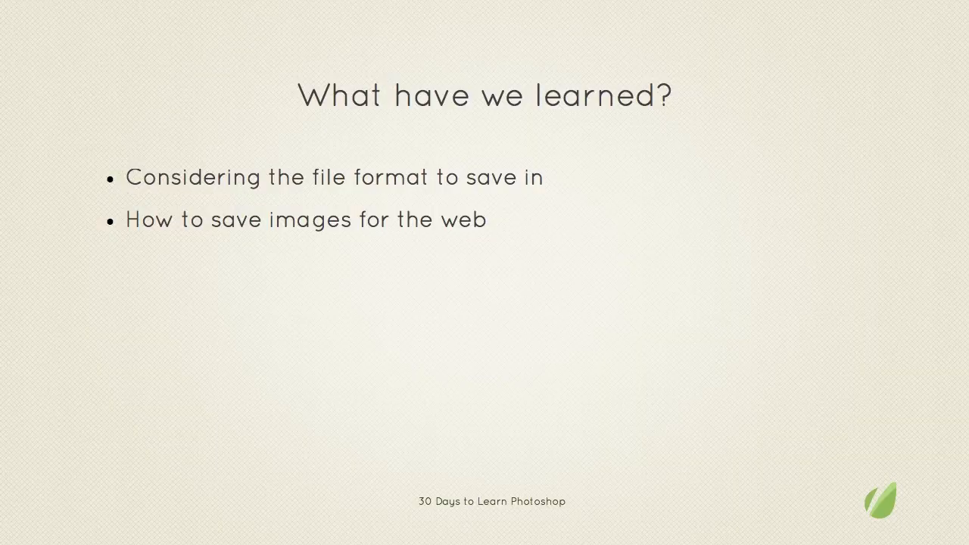